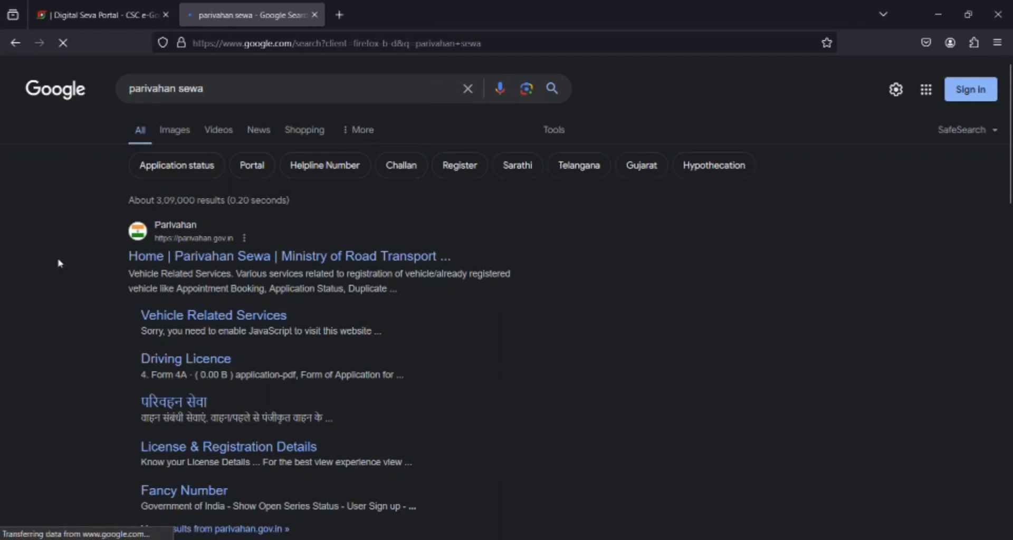
Open the Parivahan Sewa home page from the search results and go to the Driving License Related Services.
{"action": "left_click", "coordinate": [142, 258]}
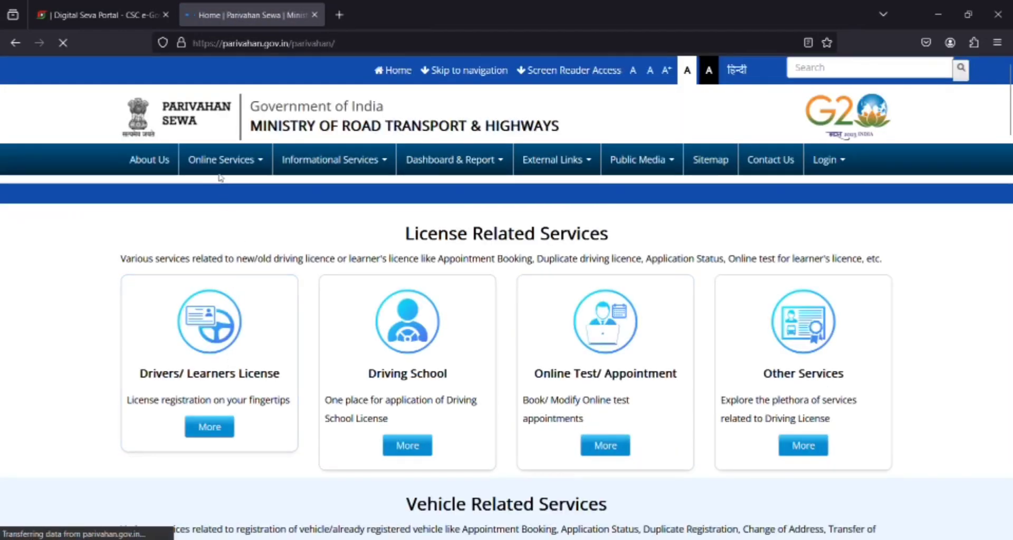
{"action": "mouse_move", "coordinate": [220, 171]}
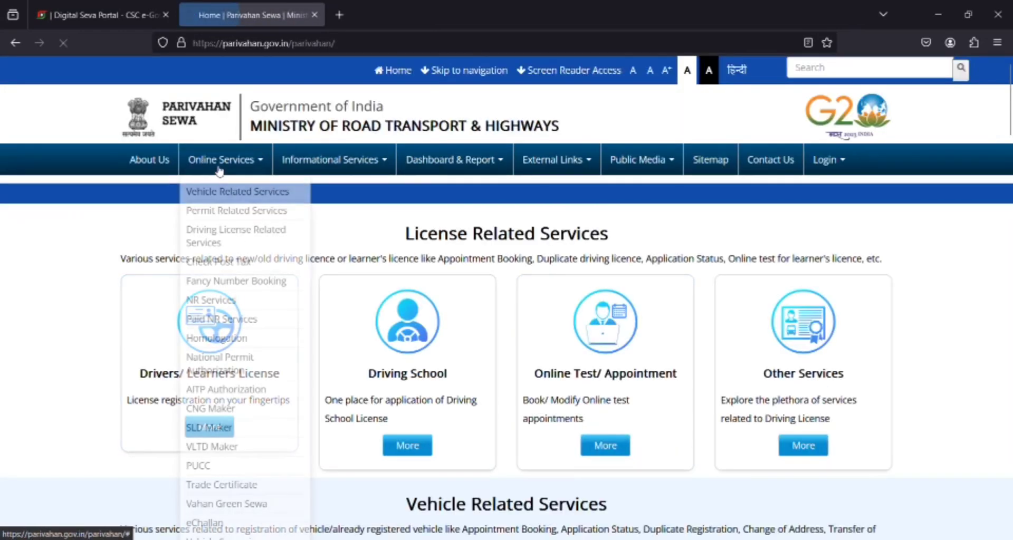
{"action": "left_click", "coordinate": [222, 231]}
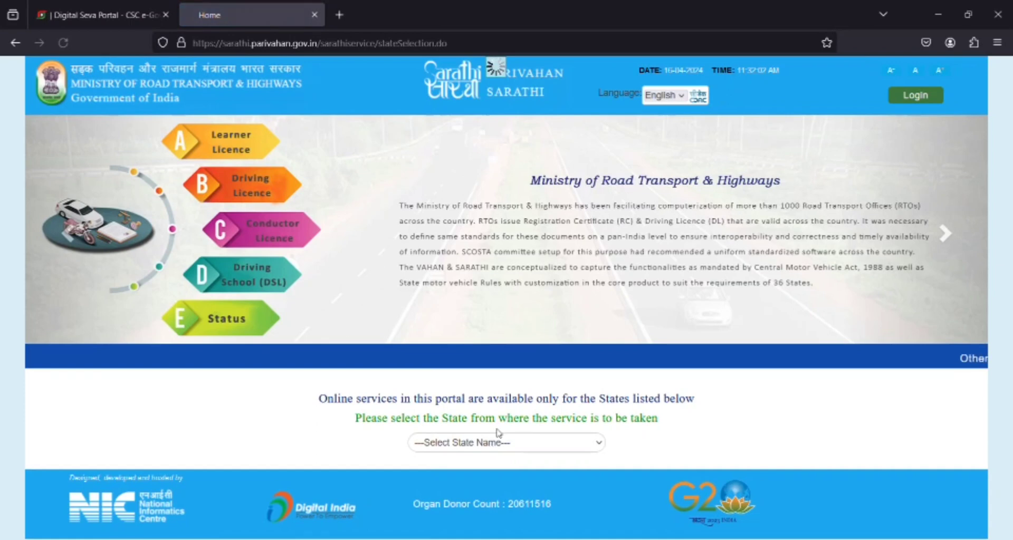
Select Gujarat as the state for the service and dismiss the Contactless Licence Services notice.
{"action": "left_click", "coordinate": [495, 445]}
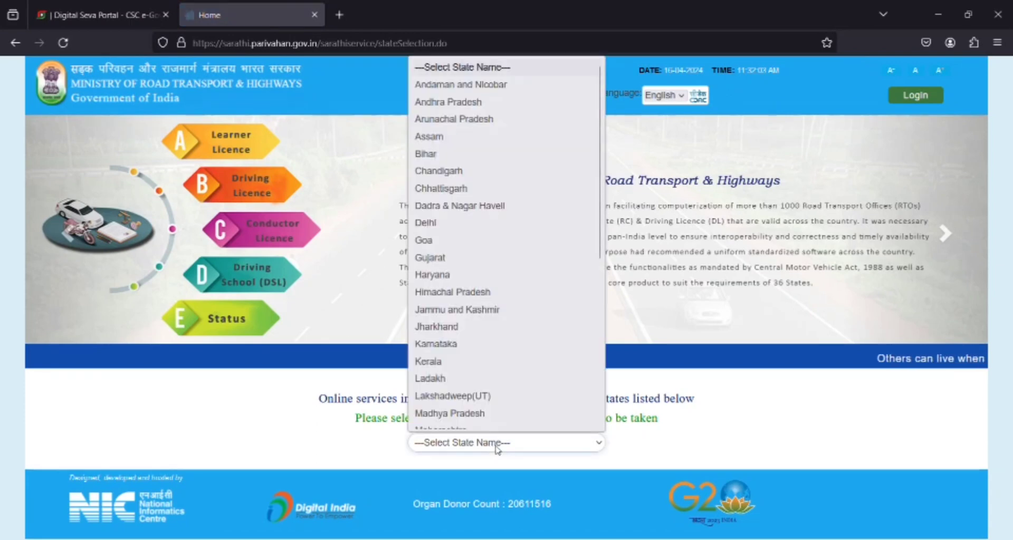
{"action": "left_click", "coordinate": [486, 259]}
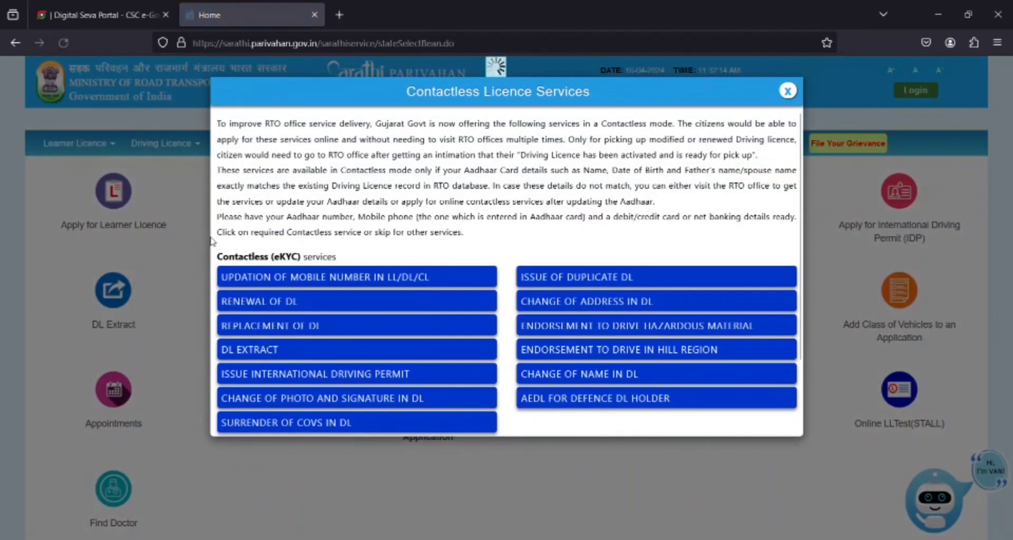
{"action": "left_click", "coordinate": [789, 92]}
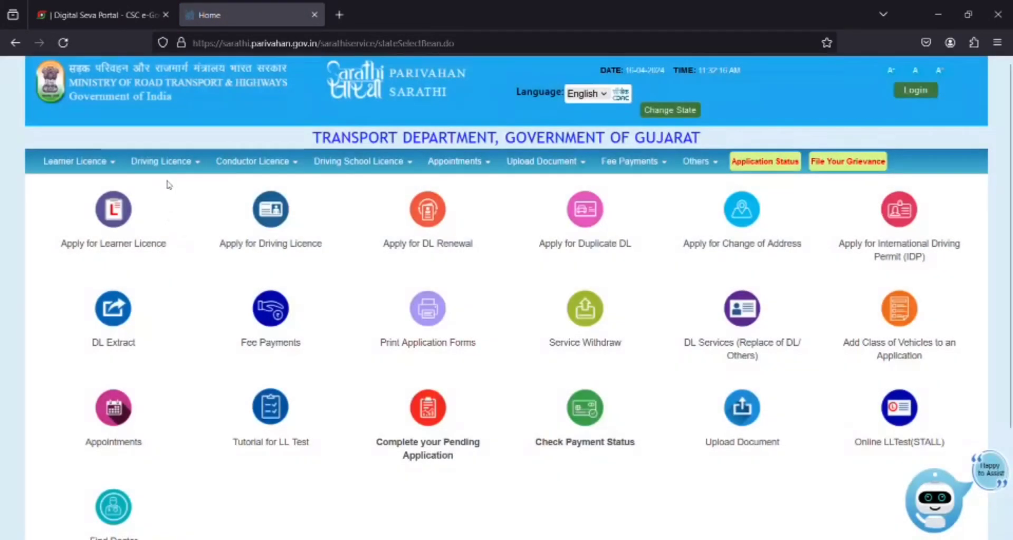
Open the learner's licence application from the Gujarat transport services page.
{"action": "left_click", "coordinate": [161, 161]}
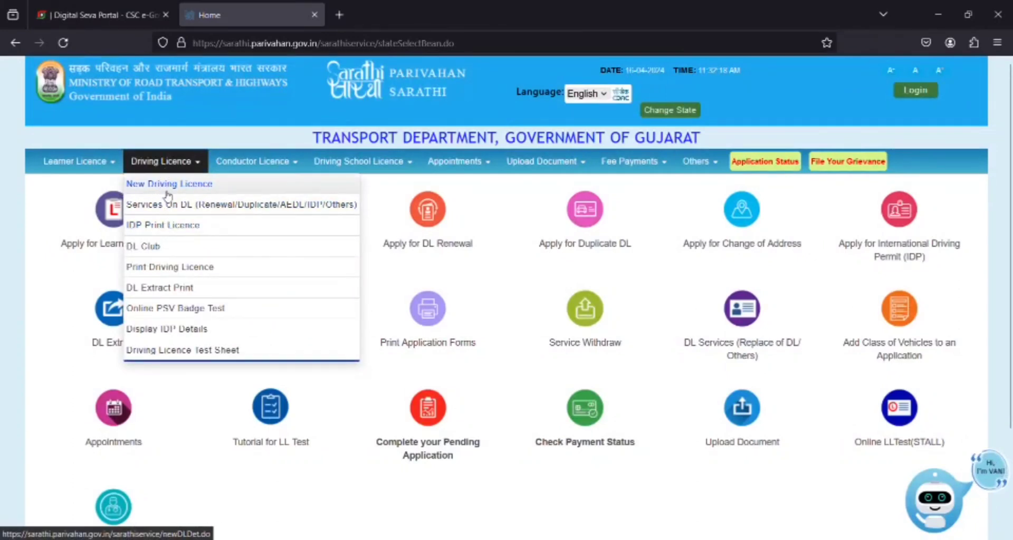
{"action": "left_click", "coordinate": [104, 168]}
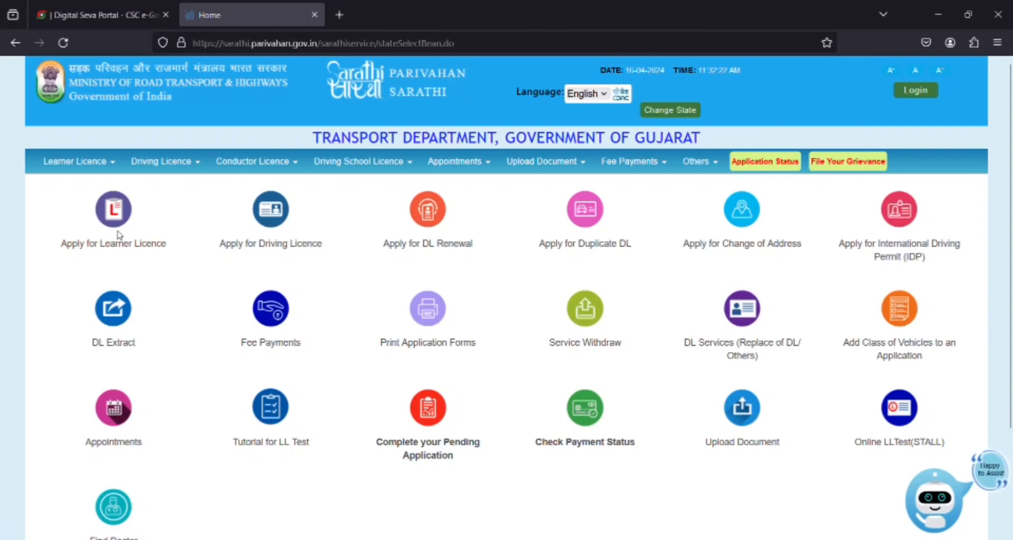
{"action": "left_click", "coordinate": [112, 221]}
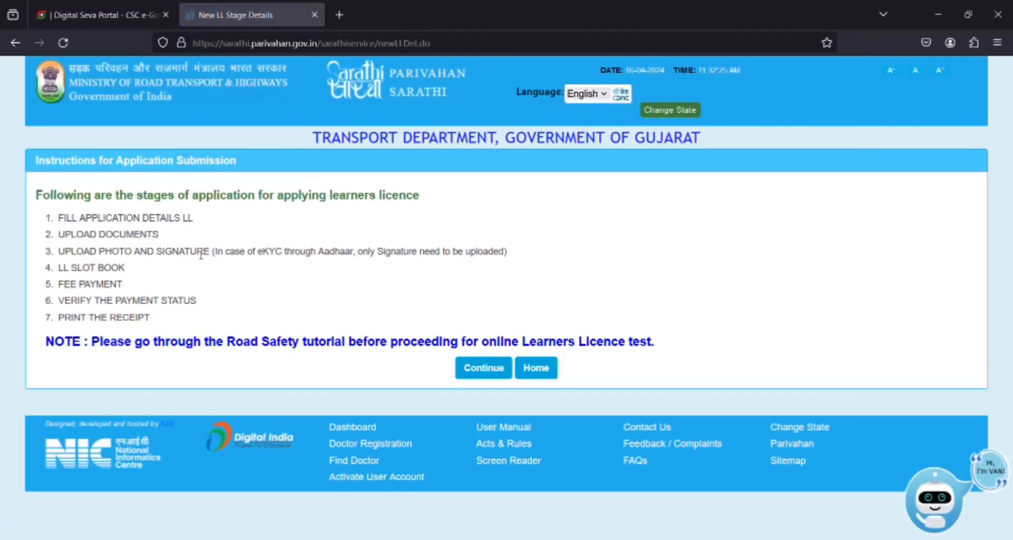
Continue past the application stage instructions and choose BANASKANTHA -- GJ08 as the RTO office.
{"action": "left_click", "coordinate": [482, 368]}
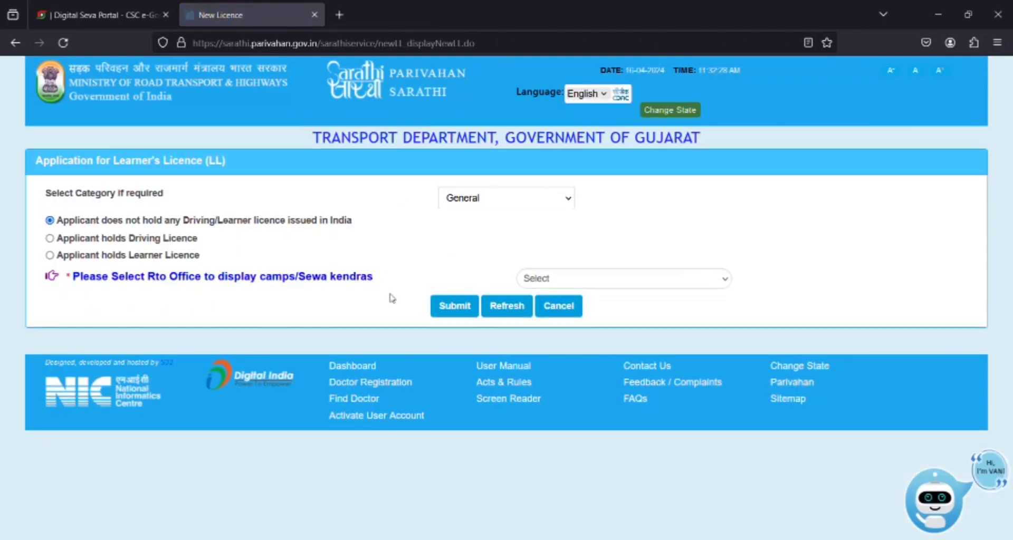
{"action": "left_click", "coordinate": [584, 283]}
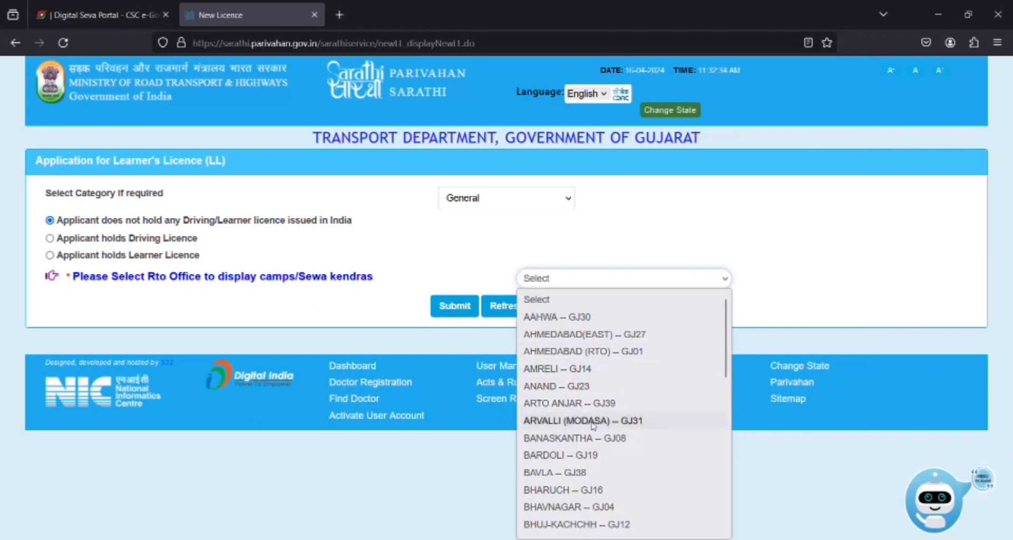
{"action": "left_click", "coordinate": [535, 360]}
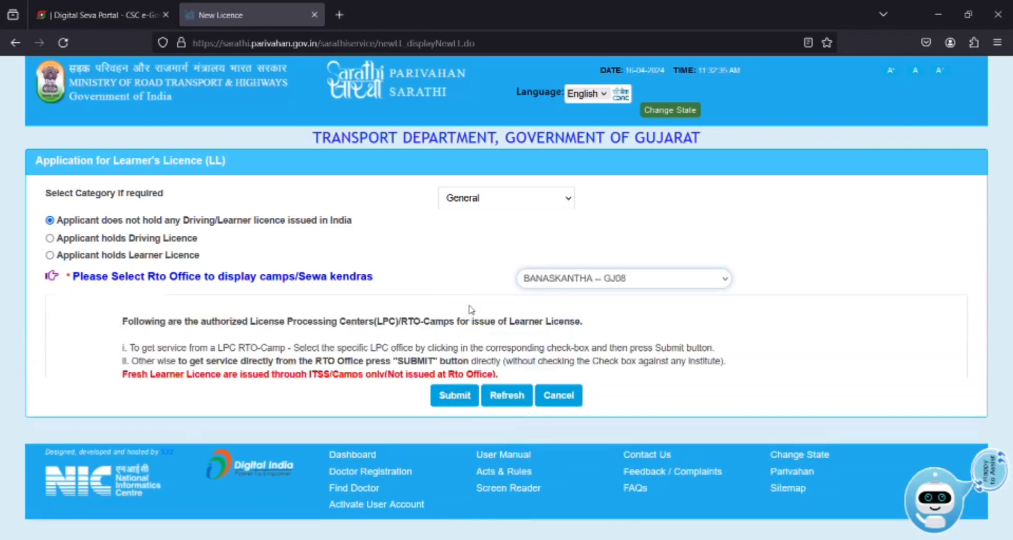
Examine the list of authorized licence camps and Sewa kendras for the Banaskantha RTO office.
{"action": "scroll", "coordinate": [490, 343], "scroll_direction": "down", "scroll_amount": 7}
{"action": "scroll", "coordinate": [491, 344], "scroll_direction": "up", "scroll_amount": 8}
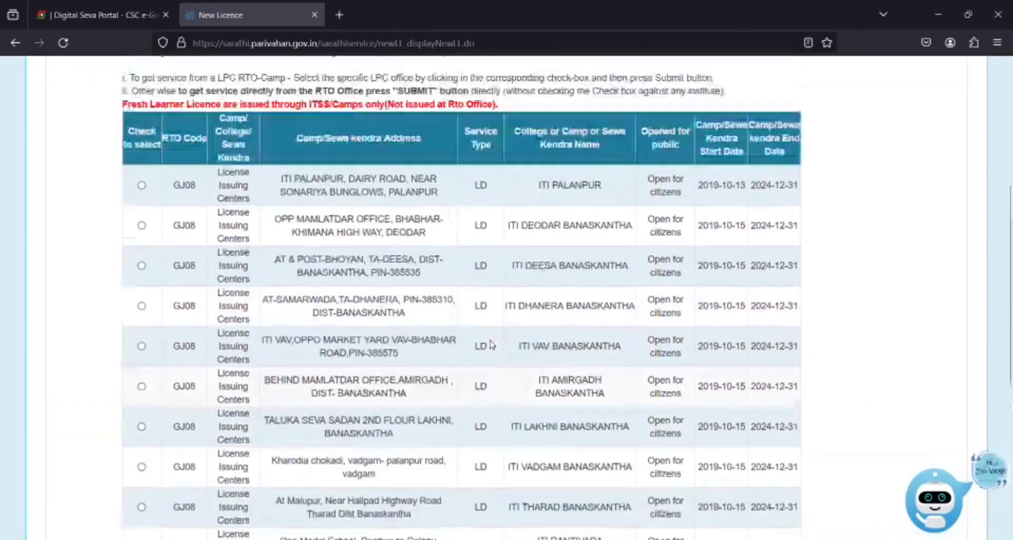
{"action": "scroll", "coordinate": [490, 344], "scroll_direction": "down", "scroll_amount": 6}
{"action": "scroll", "coordinate": [491, 344], "scroll_direction": "up", "scroll_amount": 1}
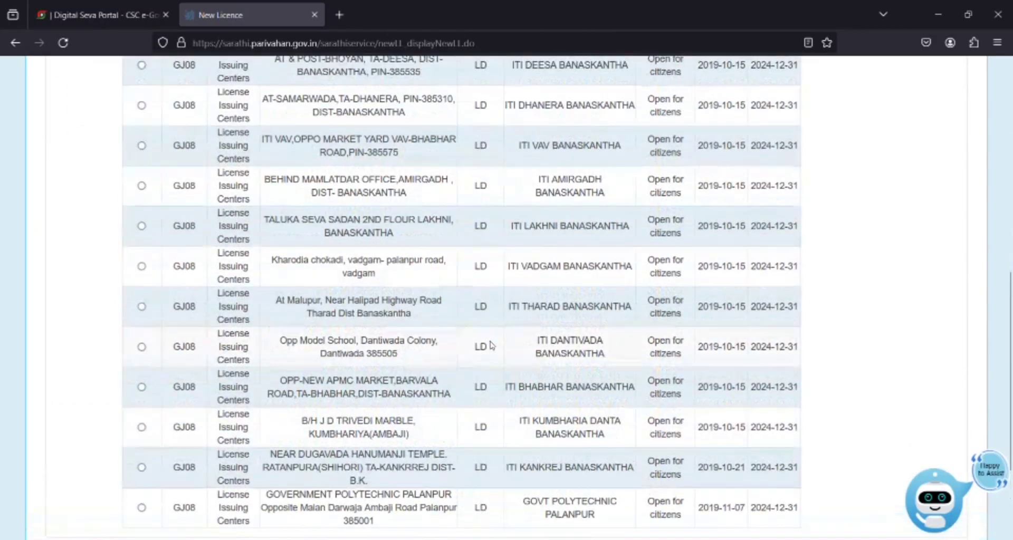
{"action": "scroll", "coordinate": [490, 344], "scroll_direction": "down", "scroll_amount": 3}
{"action": "scroll", "coordinate": [317, 410], "scroll_direction": "up", "scroll_amount": 3}
{"action": "scroll", "coordinate": [316, 410], "scroll_direction": "up", "scroll_amount": 3}
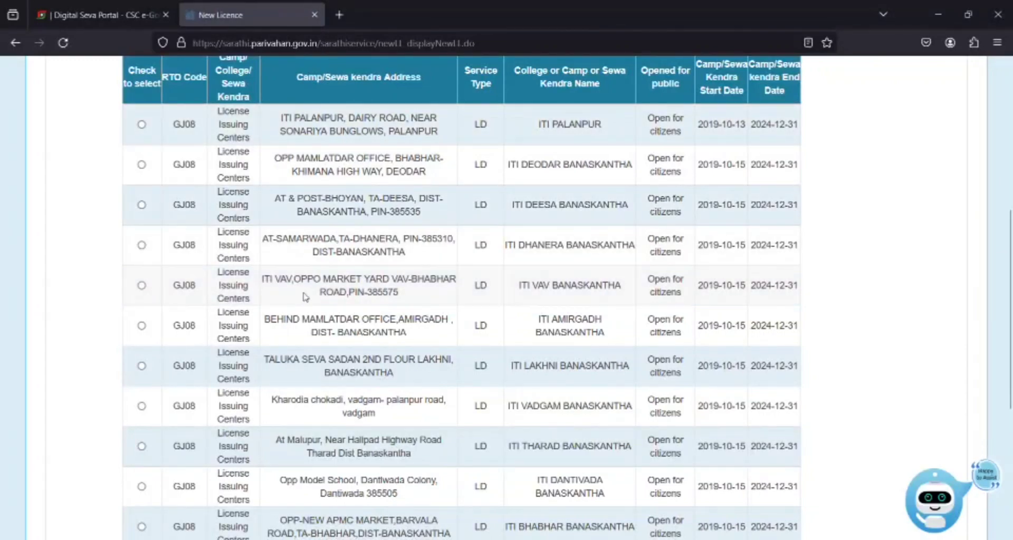
{"action": "scroll", "coordinate": [303, 412], "scroll_direction": "down", "scroll_amount": 4}
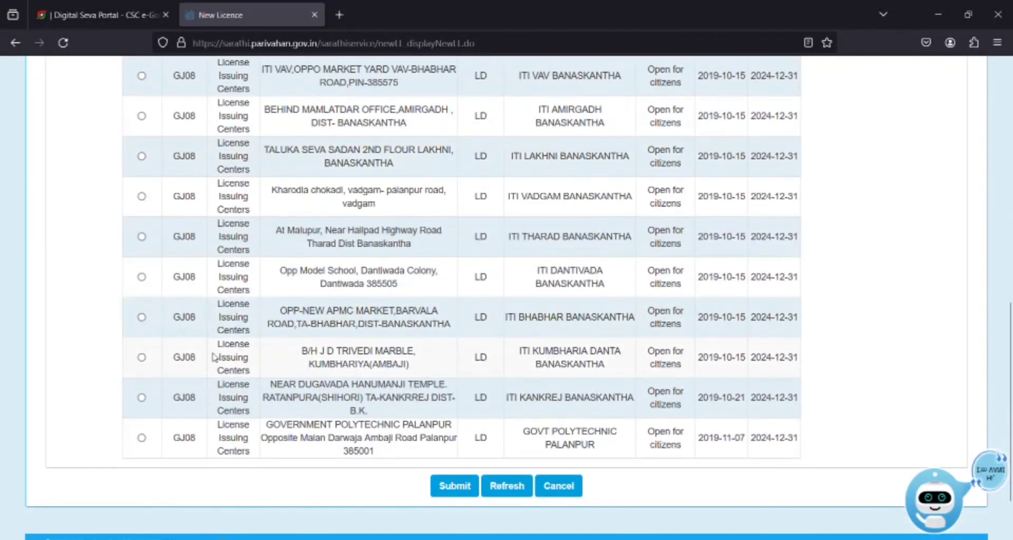
{"action": "scroll", "coordinate": [236, 293], "scroll_direction": "up", "scroll_amount": 1}
{"action": "scroll", "coordinate": [261, 265], "scroll_direction": "up", "scroll_amount": 3}
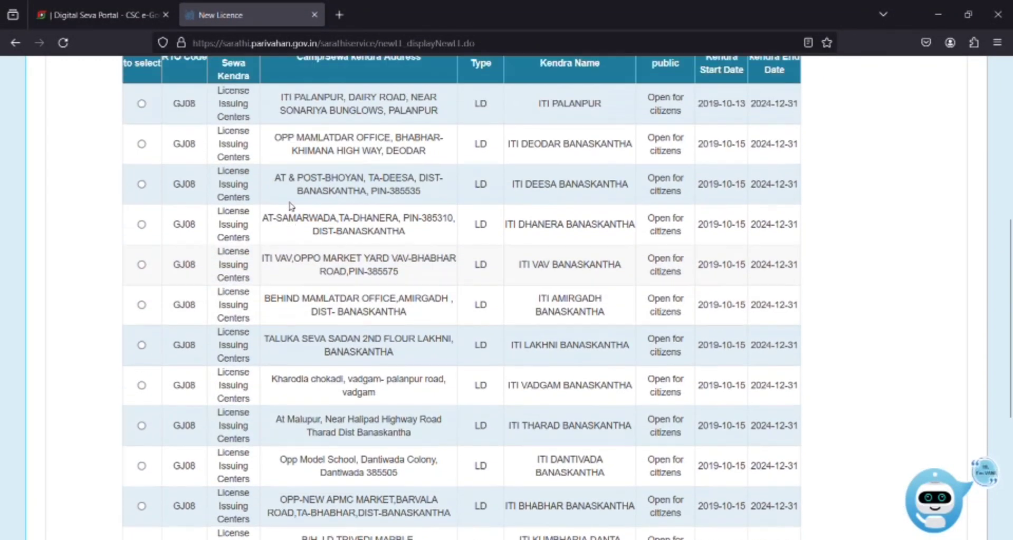
{"action": "scroll", "coordinate": [316, 316], "scroll_direction": "down", "scroll_amount": 6}
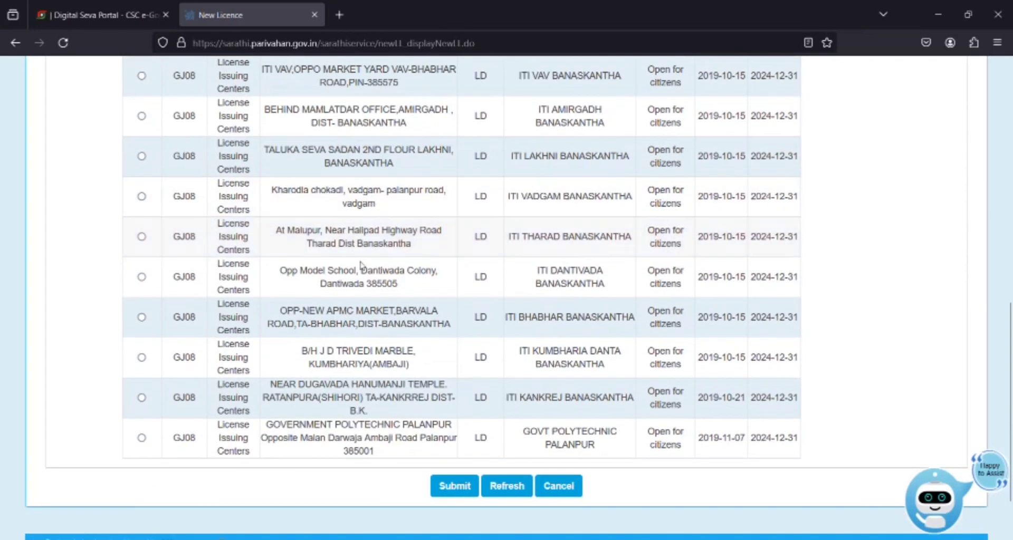
Submit the office selection and set the RTO office to RTO,BANASKANTHA in the learner's licence form.
{"action": "left_click", "coordinate": [462, 422]}
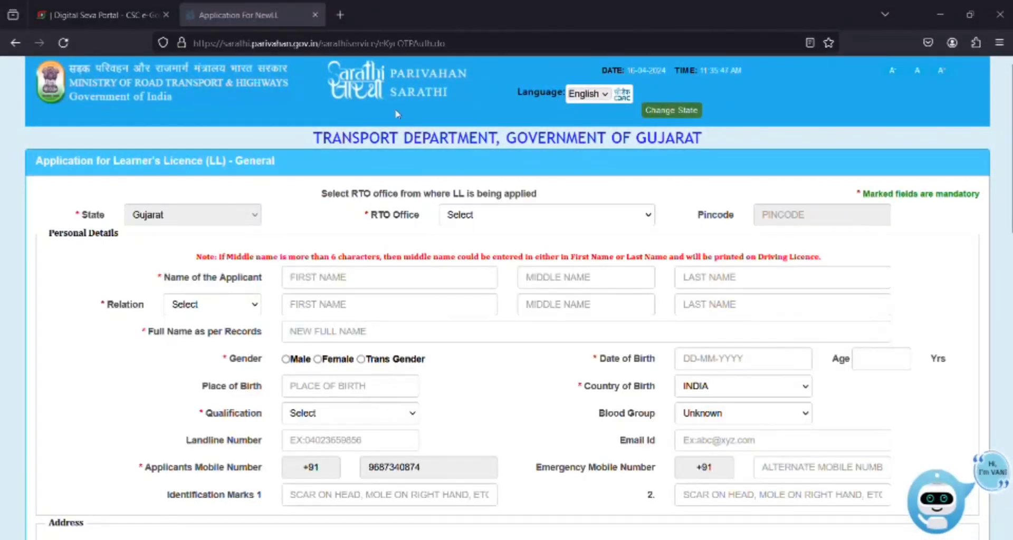
{"action": "scroll", "coordinate": [373, 216], "scroll_direction": "down", "scroll_amount": 2}
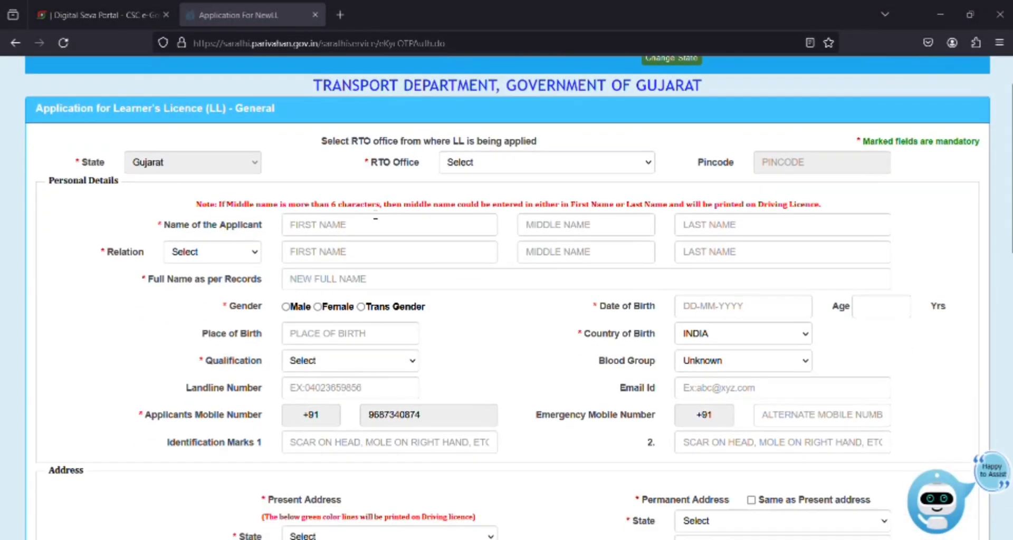
{"action": "left_click", "coordinate": [492, 153]}
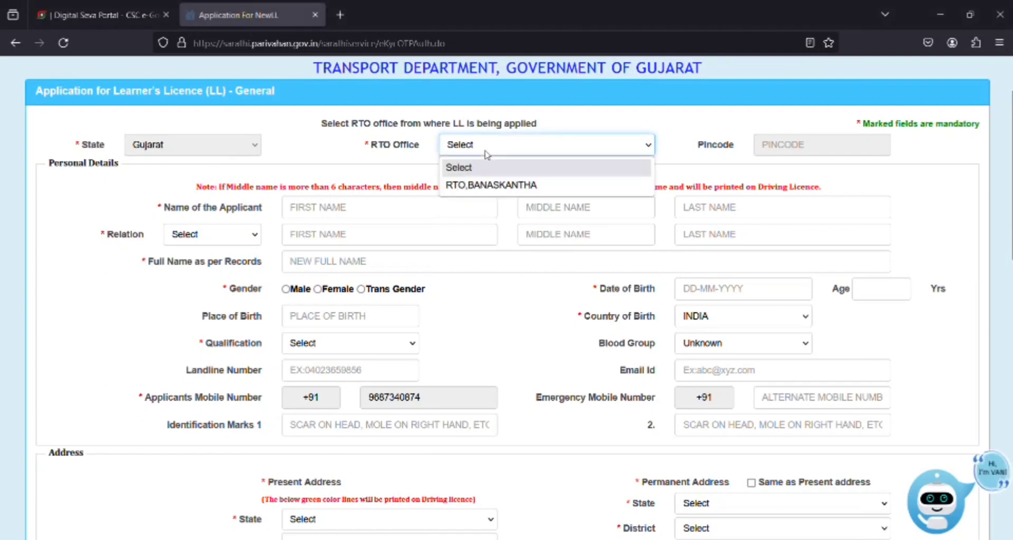
{"action": "left_click", "coordinate": [492, 186]}
Set the applicant's relation to Father in the personal details.
{"action": "scroll", "coordinate": [395, 190], "scroll_direction": "down", "scroll_amount": 2}
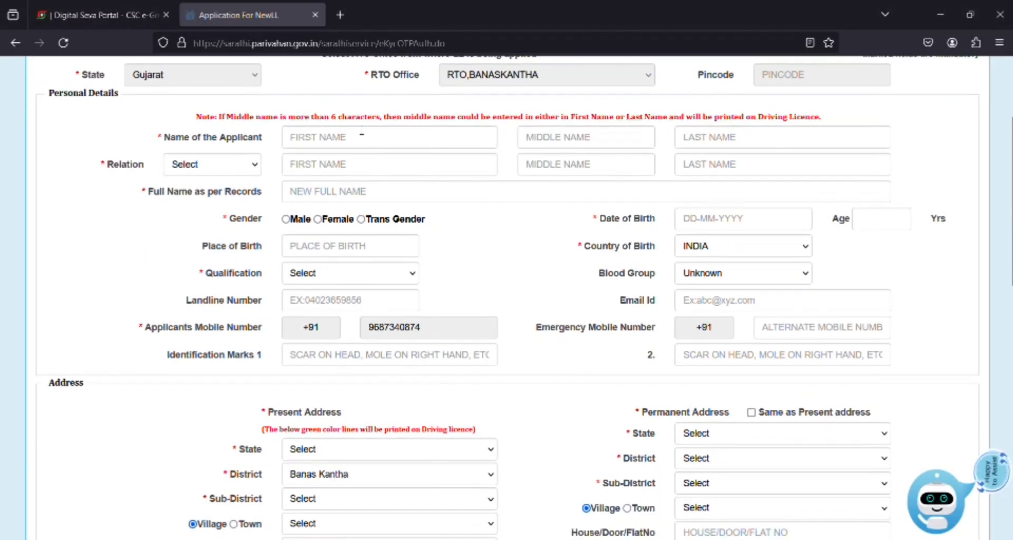
{"action": "left_click", "coordinate": [189, 170]}
{"action": "left_click", "coordinate": [196, 208]}
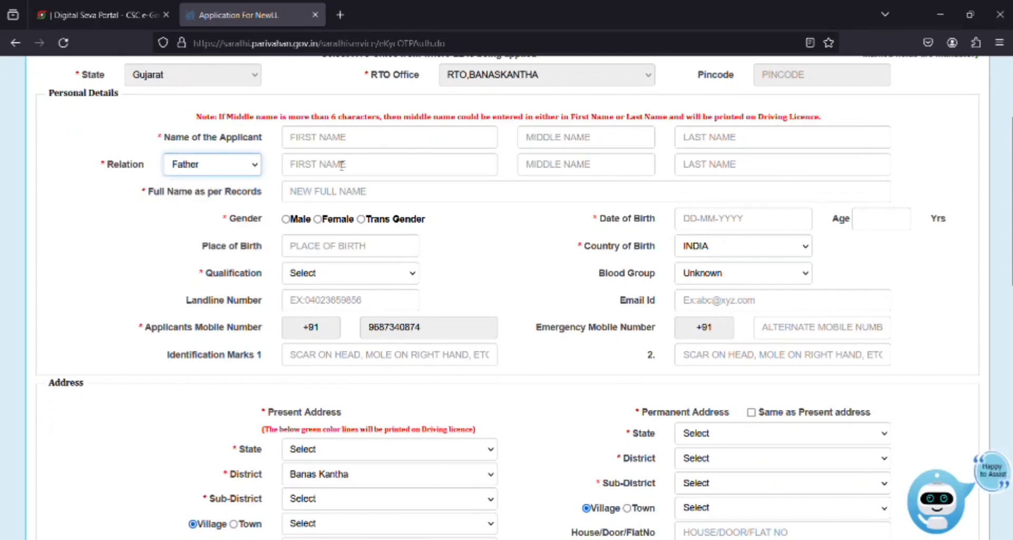
Review the remaining personal details, the emergency mobile number field and the present and permanent address sections.
{"action": "scroll", "coordinate": [344, 118], "scroll_direction": "down", "scroll_amount": 2}
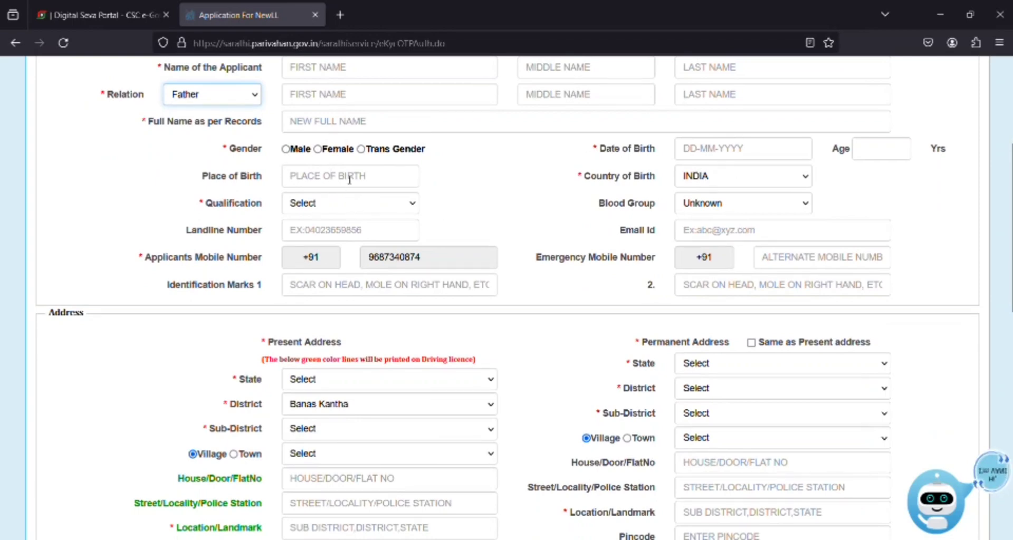
{"action": "scroll", "coordinate": [391, 179], "scroll_direction": "down", "scroll_amount": 2}
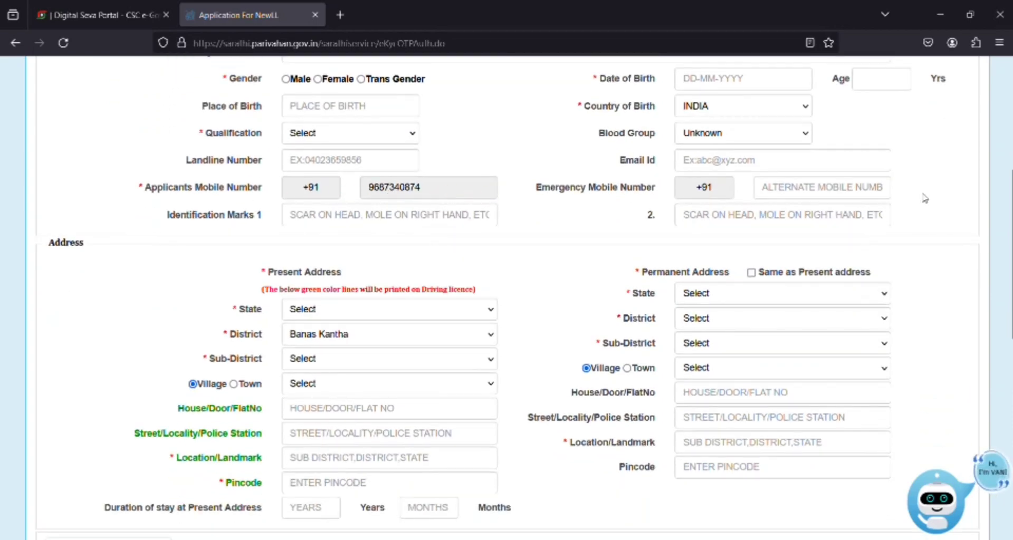
{"action": "scroll", "coordinate": [491, 206], "scroll_direction": "down", "scroll_amount": 4}
{"action": "scroll", "coordinate": [488, 205], "scroll_direction": "up", "scroll_amount": 2}
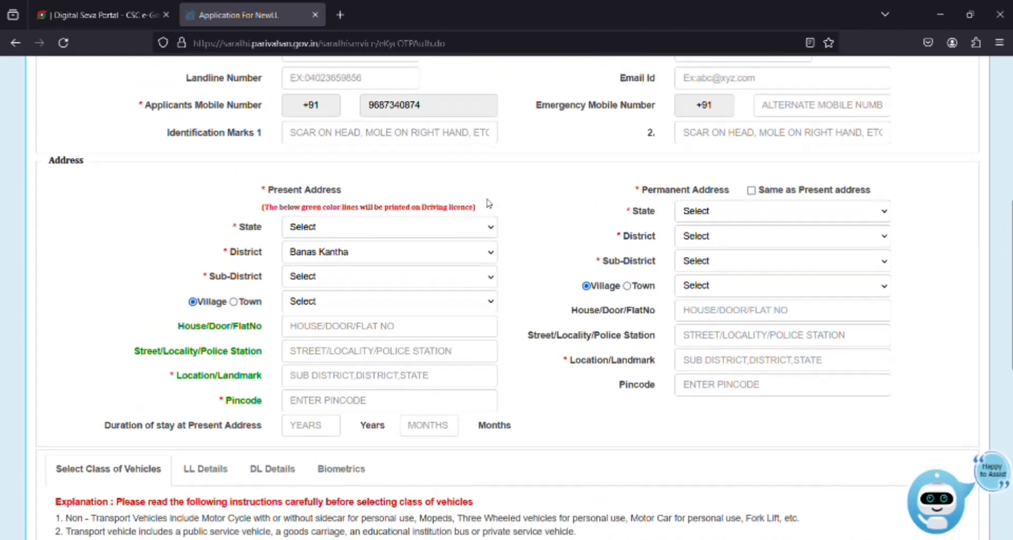
{"action": "left_click", "coordinate": [816, 123]}
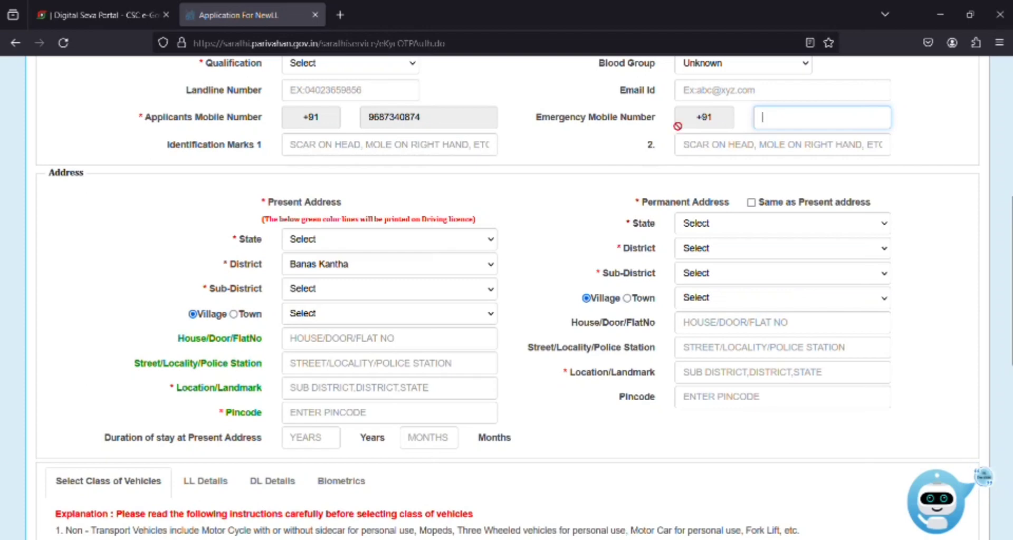
{"action": "scroll", "coordinate": [396, 179], "scroll_direction": "down", "scroll_amount": 2}
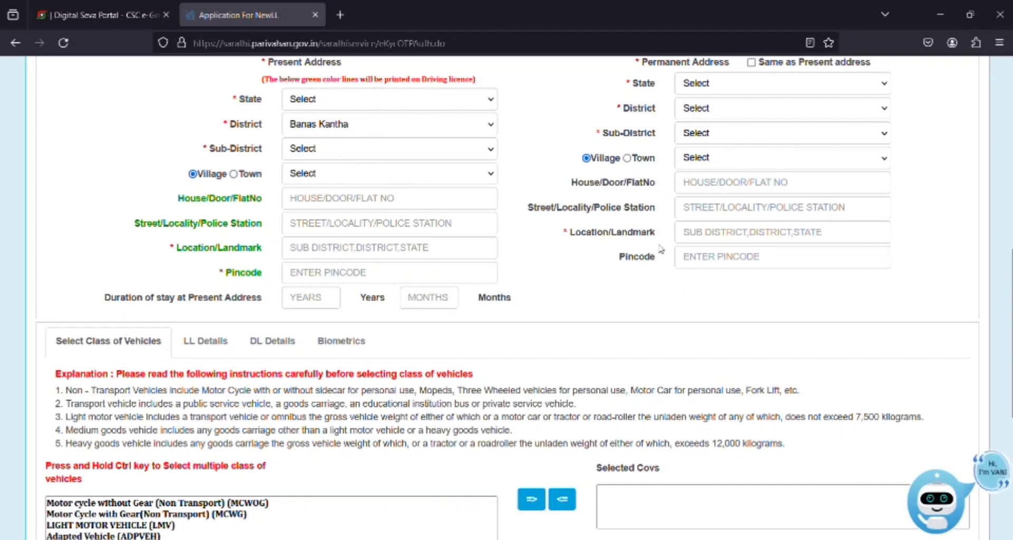
Add Motor Cycle with Gear (Non Transport) (MCWG) and LIGHT MOTOR VEHICLE (LMV) to the selected classes of vehicles.
{"action": "scroll", "coordinate": [662, 249], "scroll_direction": "down", "scroll_amount": 3}
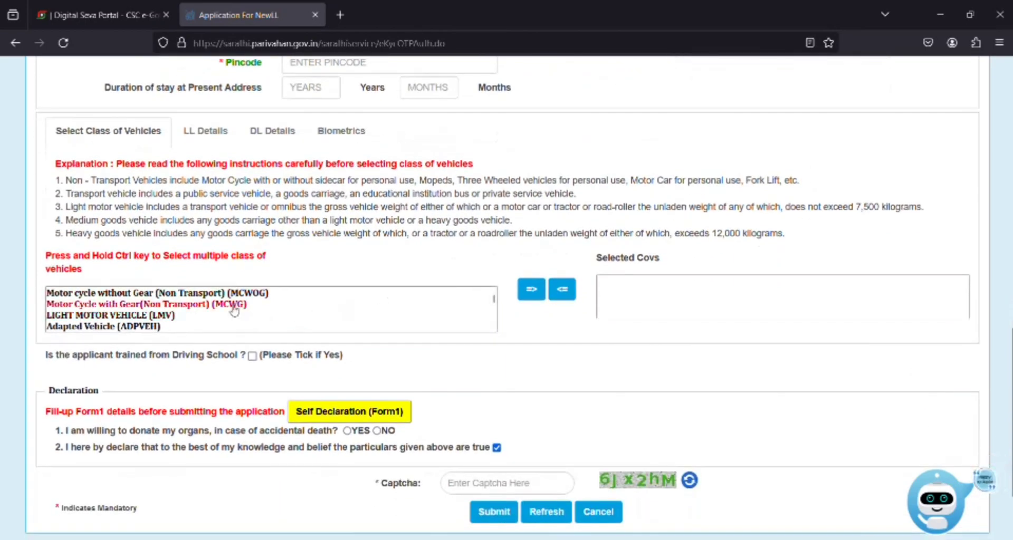
{"action": "scroll", "coordinate": [235, 309], "scroll_direction": "down", "scroll_amount": 5}
{"action": "scroll", "coordinate": [235, 309], "scroll_direction": "up", "scroll_amount": 6}
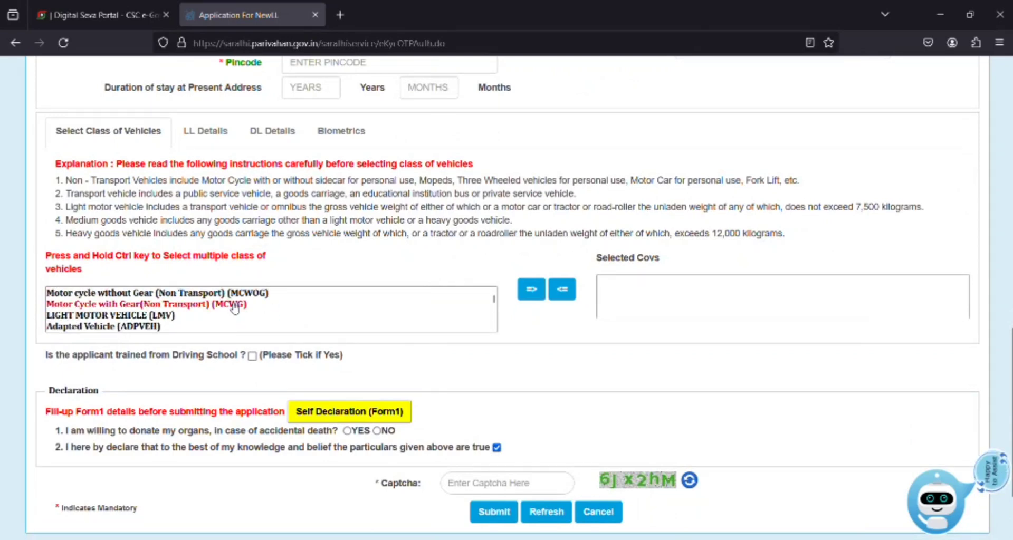
{"action": "left_click", "coordinate": [204, 316]}
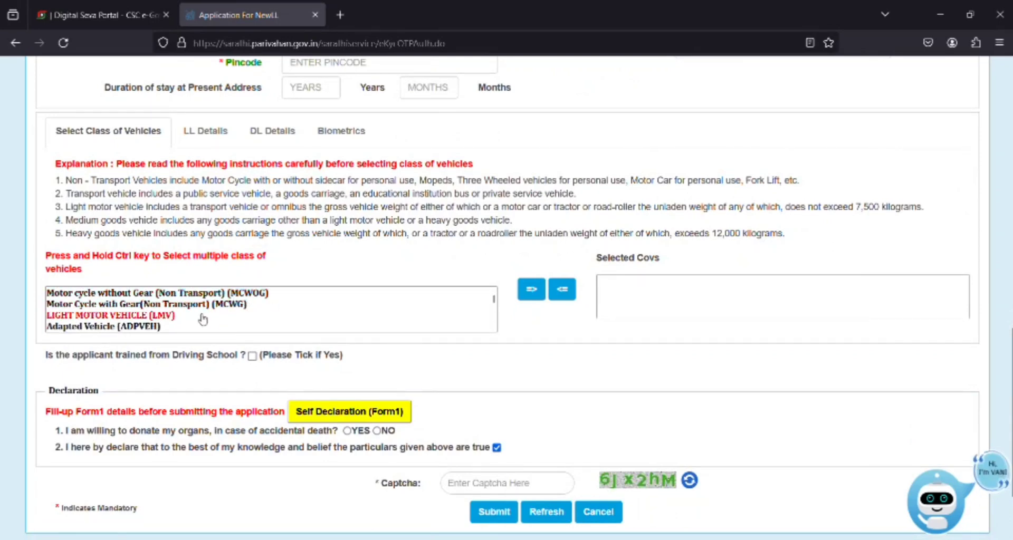
{"action": "scroll", "coordinate": [200, 319], "scroll_direction": "down", "scroll_amount": 4}
{"action": "scroll", "coordinate": [200, 319], "scroll_direction": "up", "scroll_amount": 4}
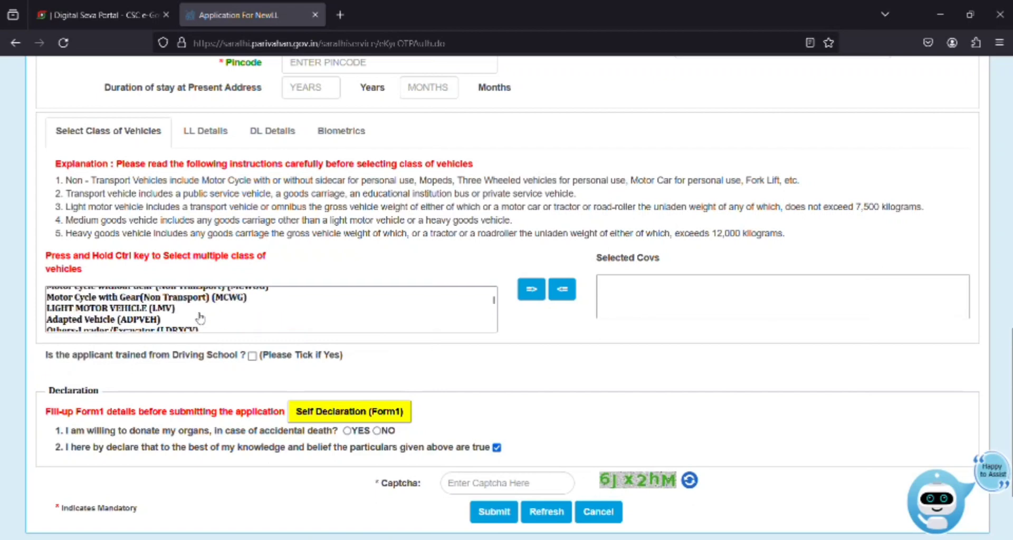
{"action": "left_click", "coordinate": [235, 304]}
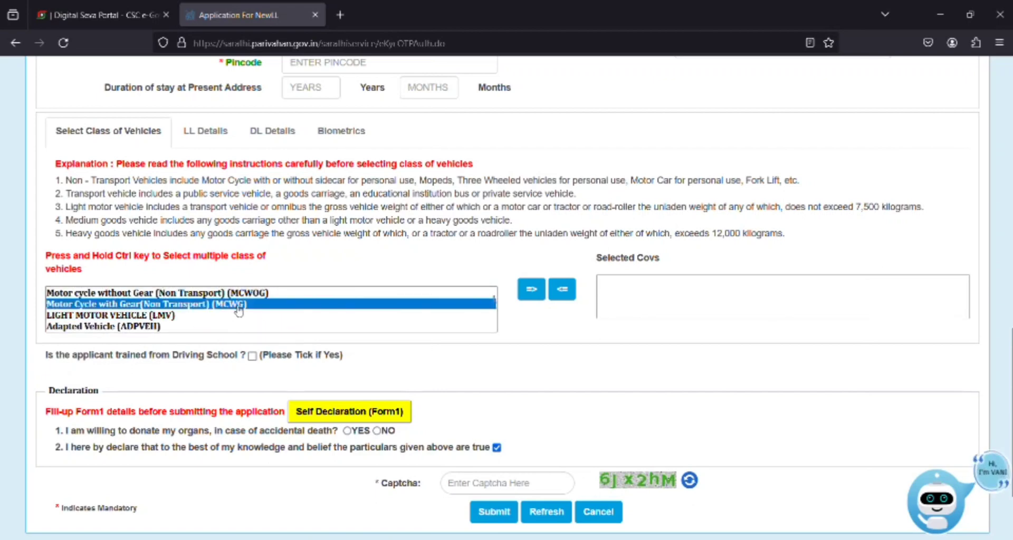
{"action": "left_click", "coordinate": [532, 290]}
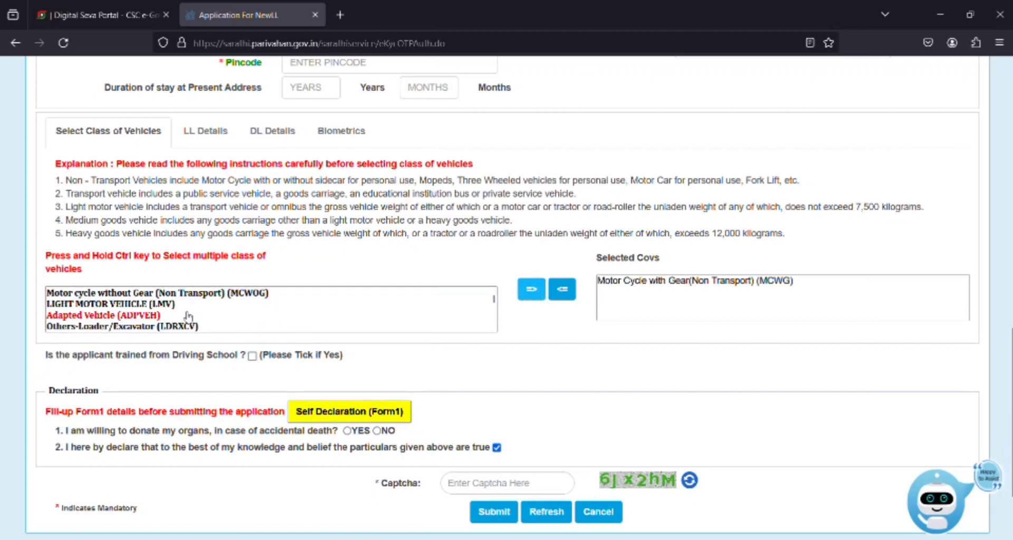
{"action": "left_click", "coordinate": [539, 290]}
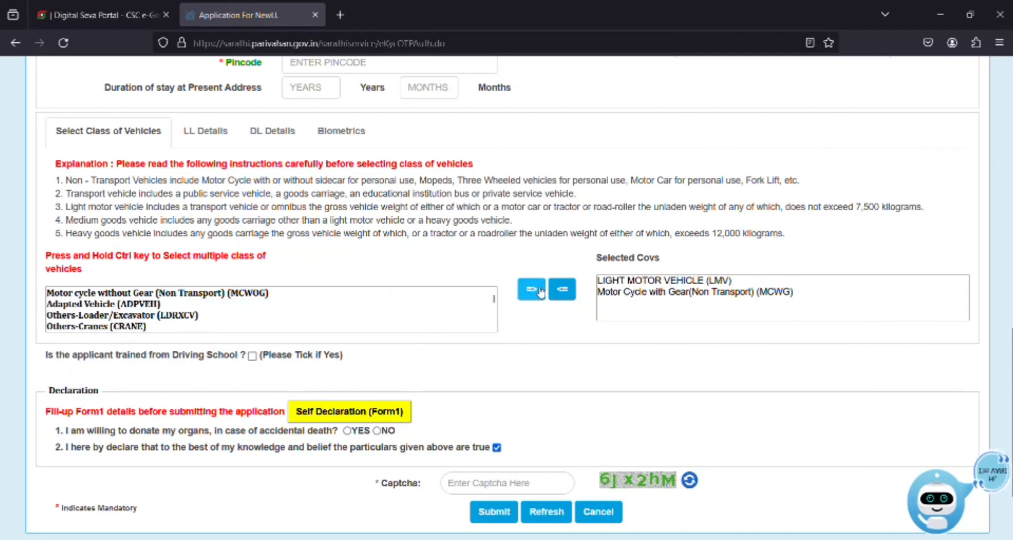
Open Self Declaration (Form1) and answer Yes to question (b) on distinguishing with each eye and No to all other fitness questions.
{"action": "scroll", "coordinate": [343, 410], "scroll_direction": "down", "scroll_amount": 2}
{"action": "left_click", "coordinate": [354, 348]}
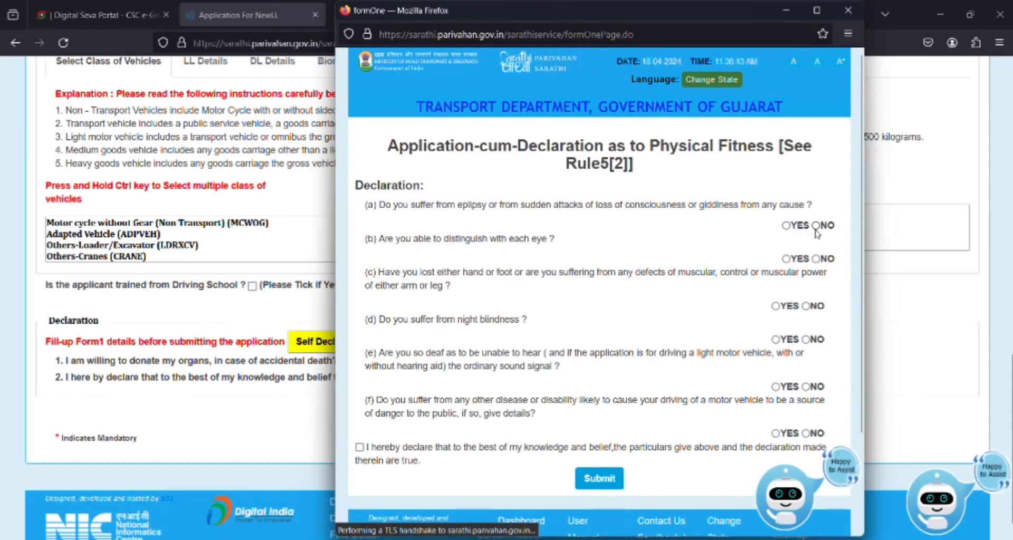
{"action": "left_click", "coordinate": [817, 226]}
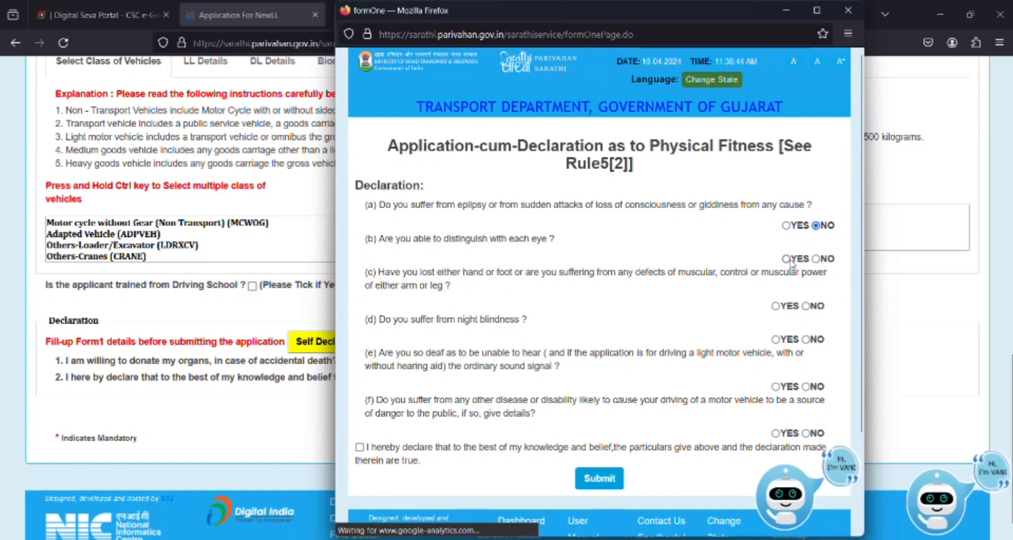
{"action": "left_click", "coordinate": [805, 307]}
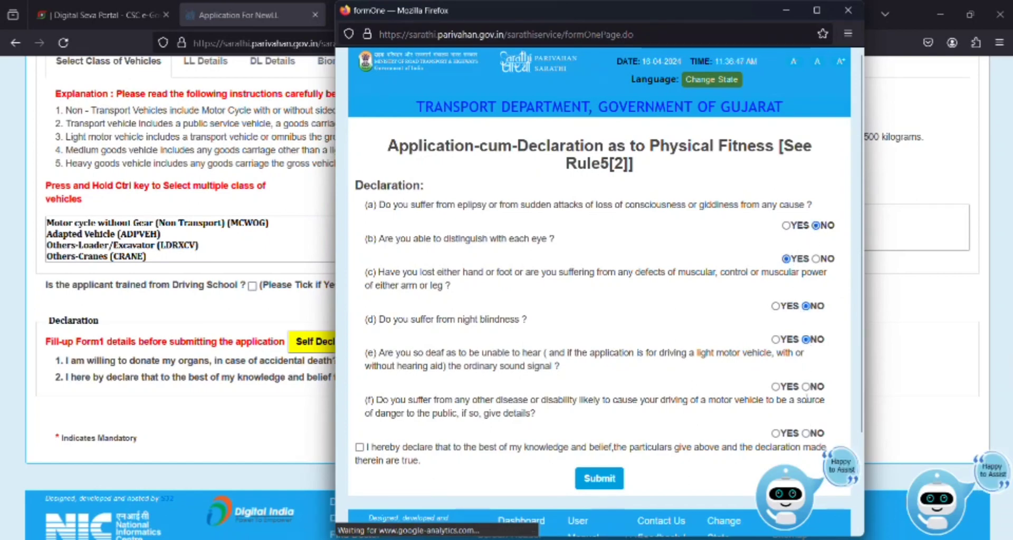
{"action": "left_click", "coordinate": [808, 452]}
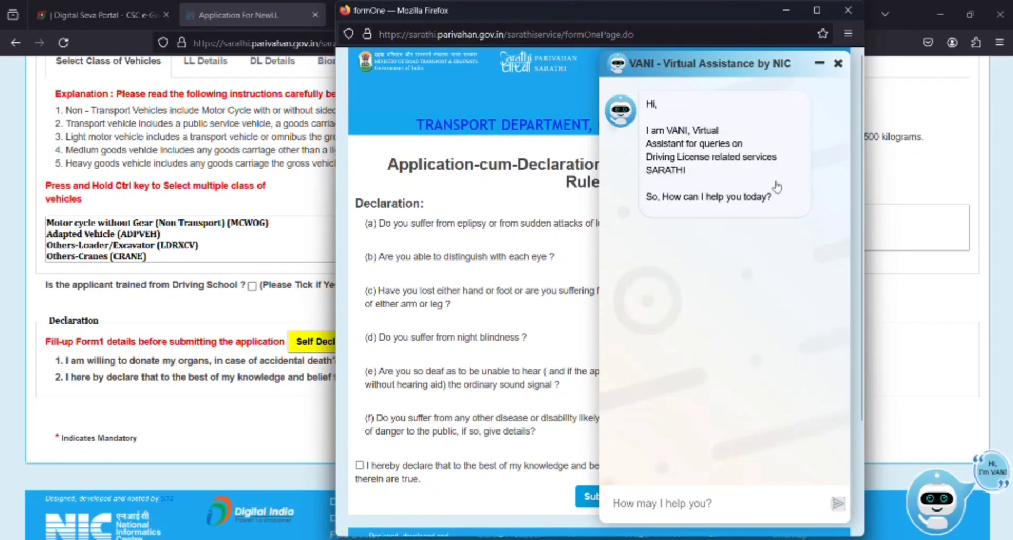
{"action": "left_click", "coordinate": [838, 63]}
{"action": "scroll", "coordinate": [823, 211], "scroll_direction": "down", "scroll_amount": 3}
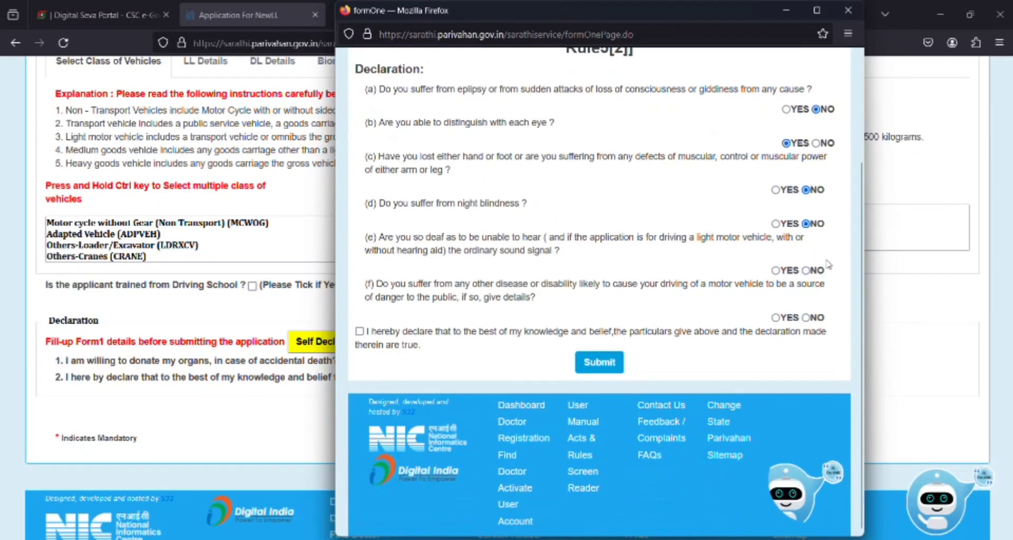
{"action": "left_click", "coordinate": [806, 318]}
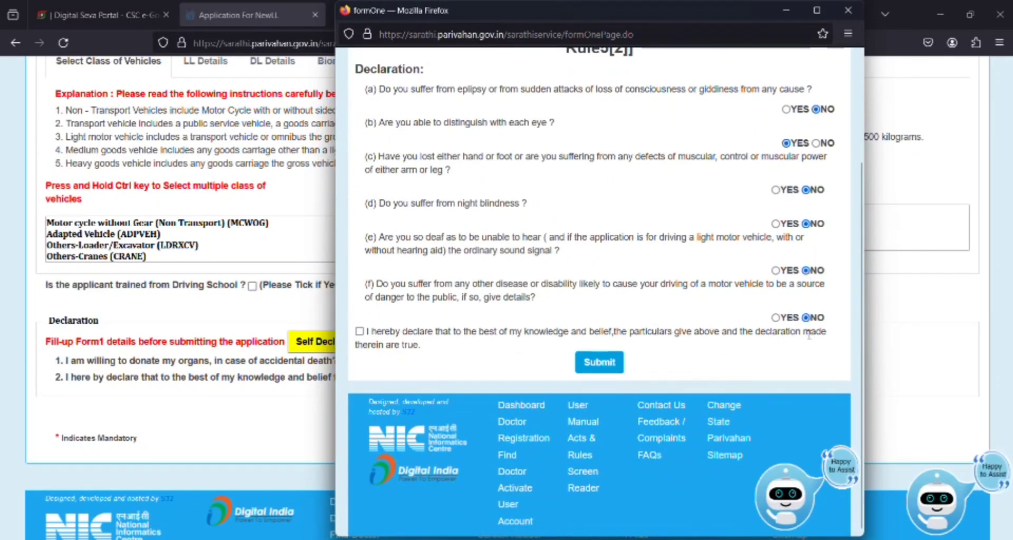
Declare the physical fitness particulars true, submit the self declaration and return to the licence application form.
{"action": "left_click", "coordinate": [359, 331]}
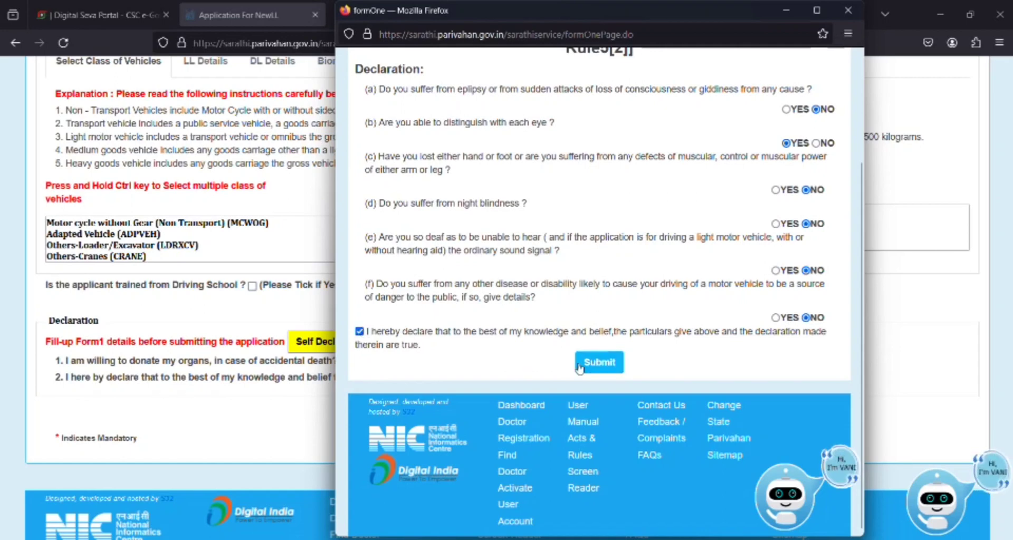
{"action": "left_click", "coordinate": [592, 369]}
{"action": "left_click", "coordinate": [661, 315]}
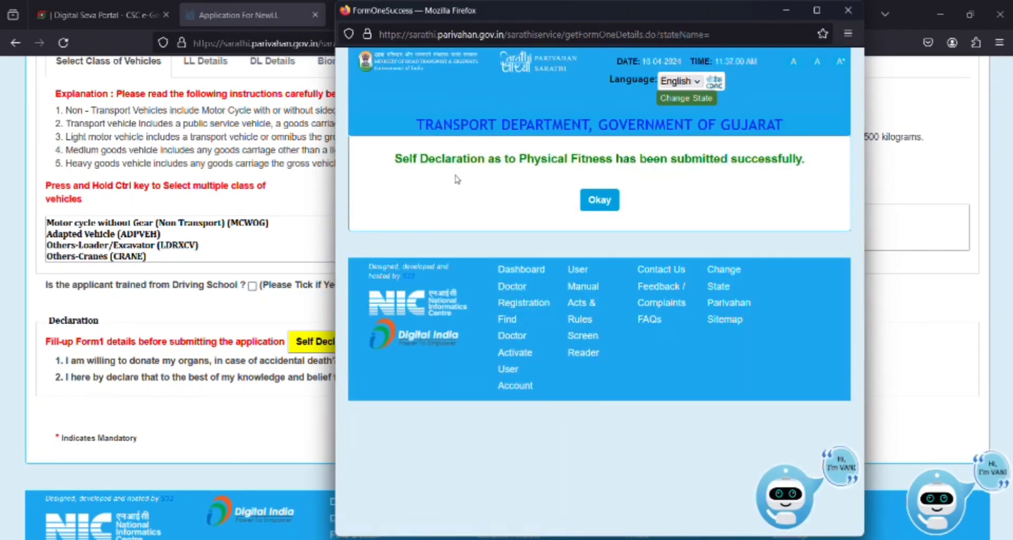
{"action": "left_click", "coordinate": [600, 200]}
{"action": "scroll", "coordinate": [484, 255], "scroll_direction": "up", "scroll_amount": 5}
{"action": "scroll", "coordinate": [484, 255], "scroll_direction": "up", "scroll_amount": 5}
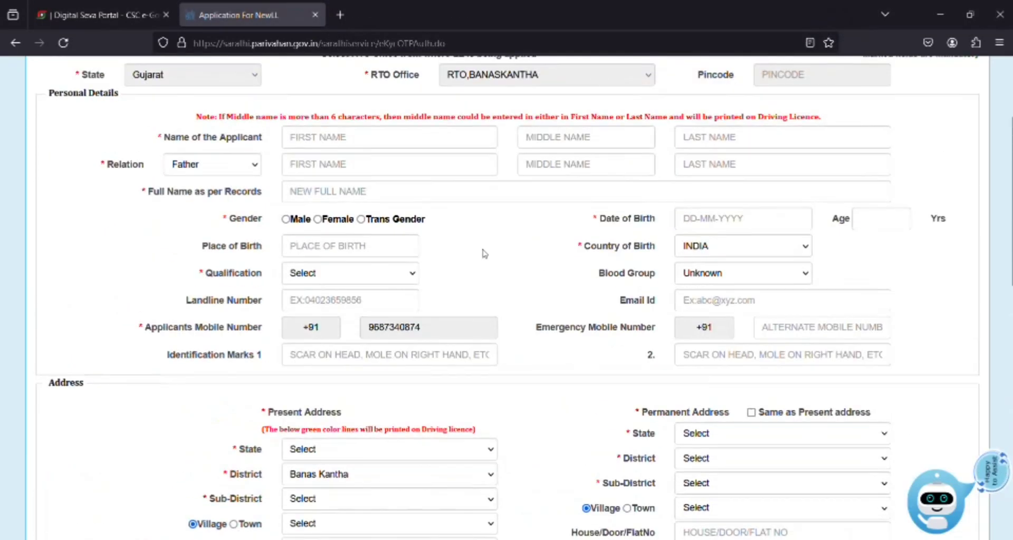
{"action": "scroll", "coordinate": [483, 254], "scroll_direction": "down", "scroll_amount": 10}
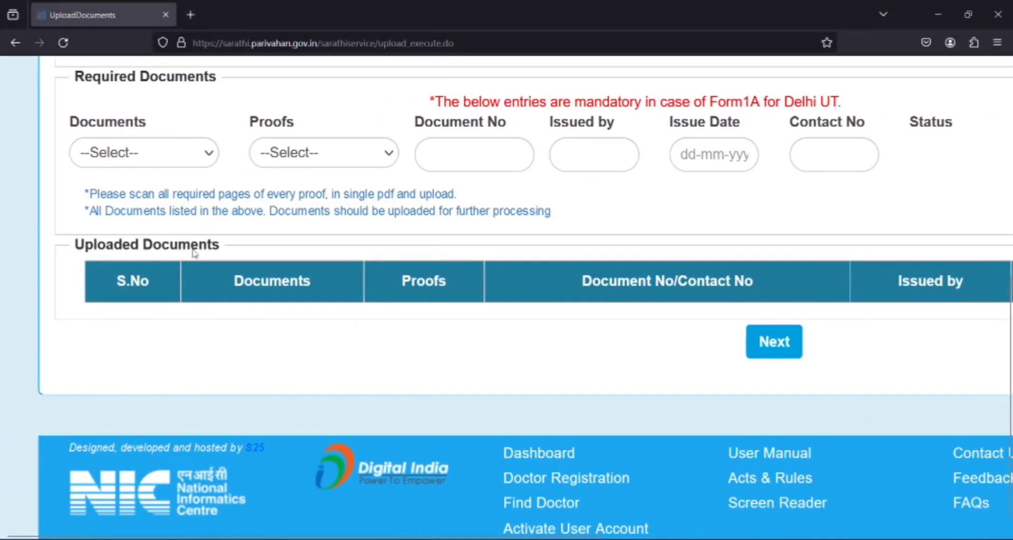
Select Age Proof as the required document and view the proof types accepted for it.
{"action": "left_click", "coordinate": [128, 159]}
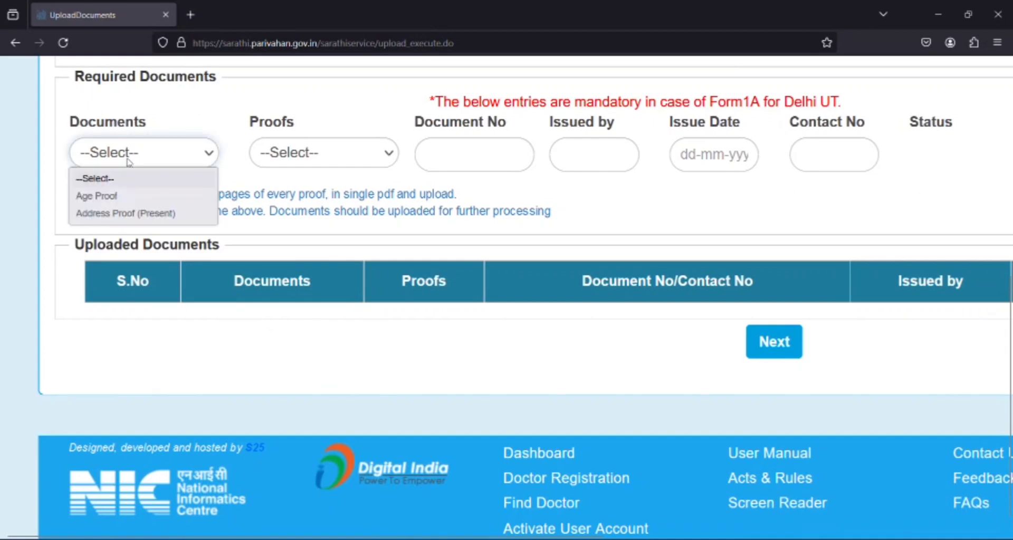
{"action": "left_click", "coordinate": [128, 197]}
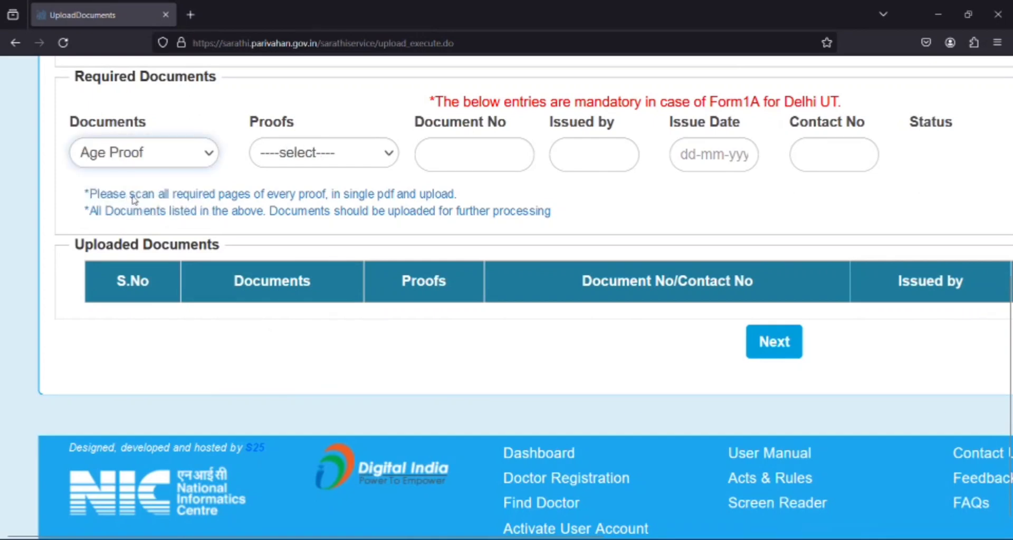
{"action": "left_click", "coordinate": [324, 151]}
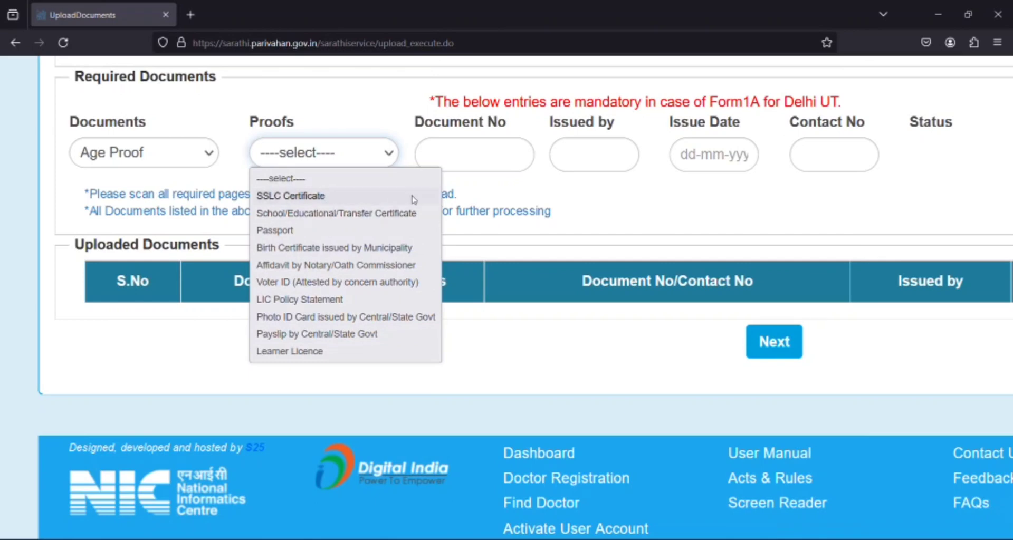
Switch the required document to Address Proof (Present) and view the proof types accepted for it.
{"action": "left_click", "coordinate": [172, 158]}
{"action": "left_click", "coordinate": [159, 212]}
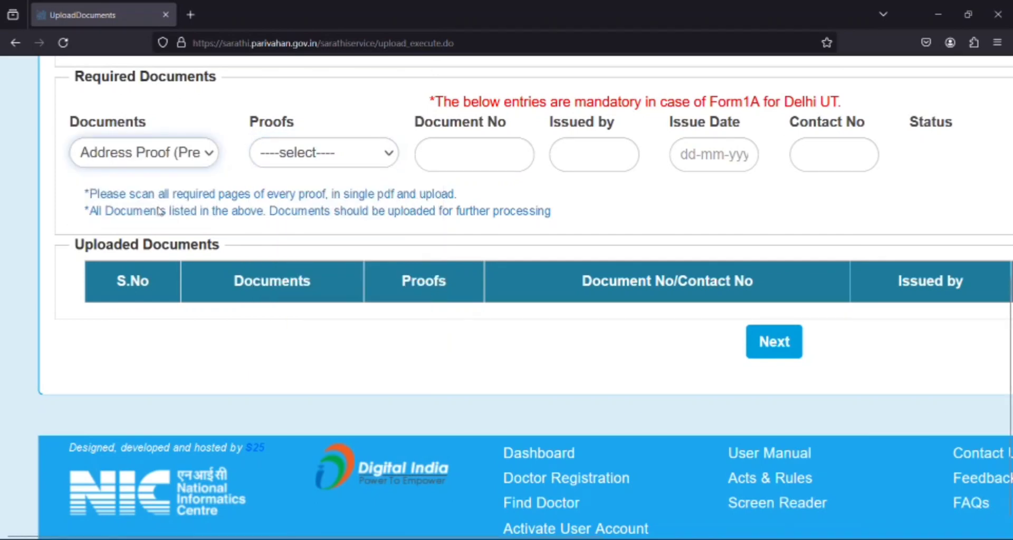
{"action": "left_click", "coordinate": [319, 168]}
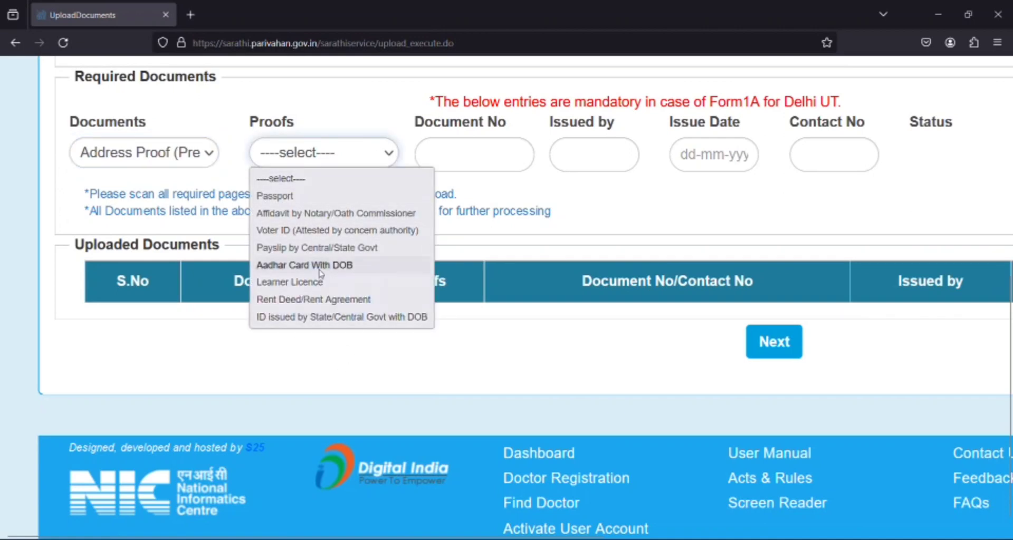
{"action": "left_click", "coordinate": [315, 150]}
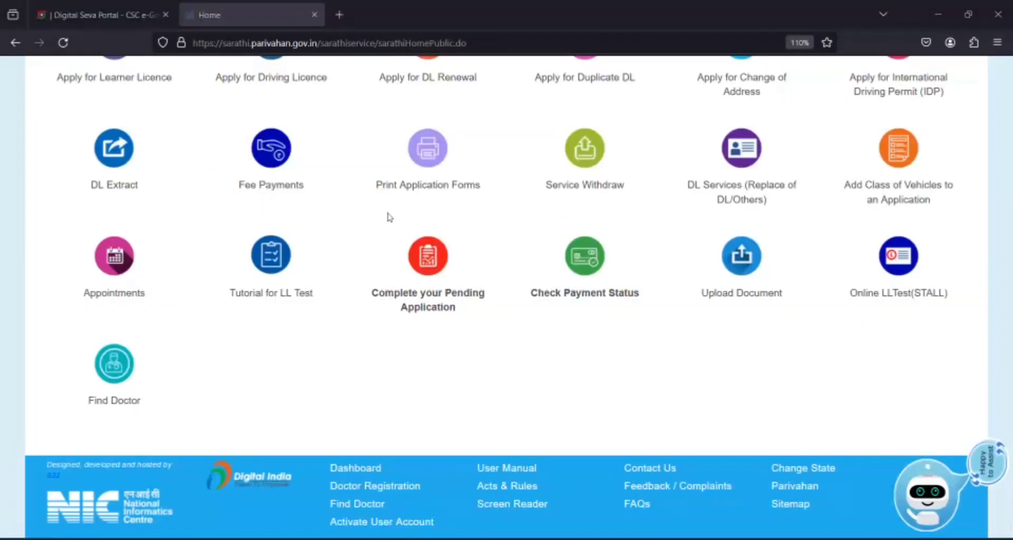
Try to open the Appointments service for slot booking, and return to the portal's list of services.
{"action": "scroll", "coordinate": [389, 217], "scroll_direction": "up", "scroll_amount": 3}
{"action": "scroll", "coordinate": [389, 217], "scroll_direction": "down", "scroll_amount": 3}
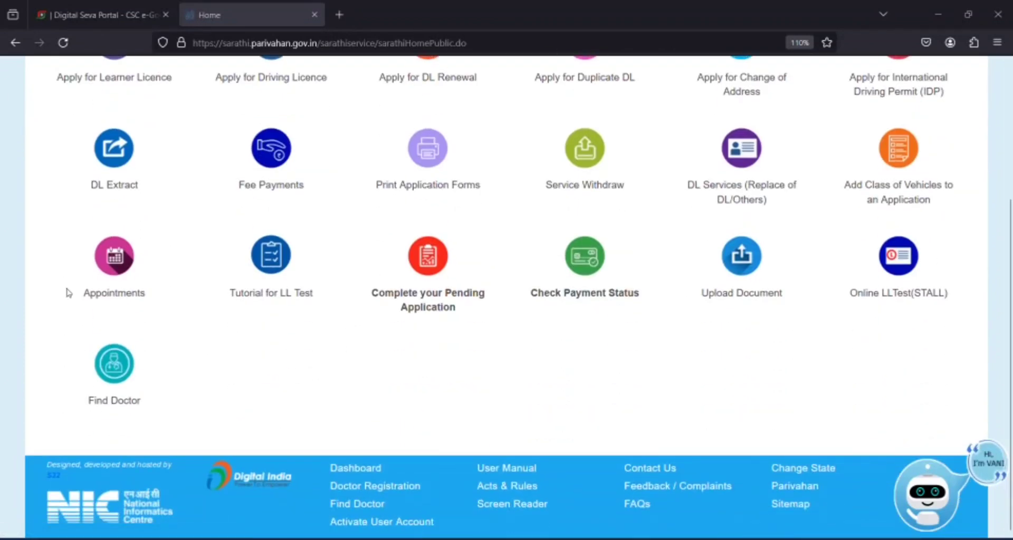
{"action": "left_click", "coordinate": [126, 257]}
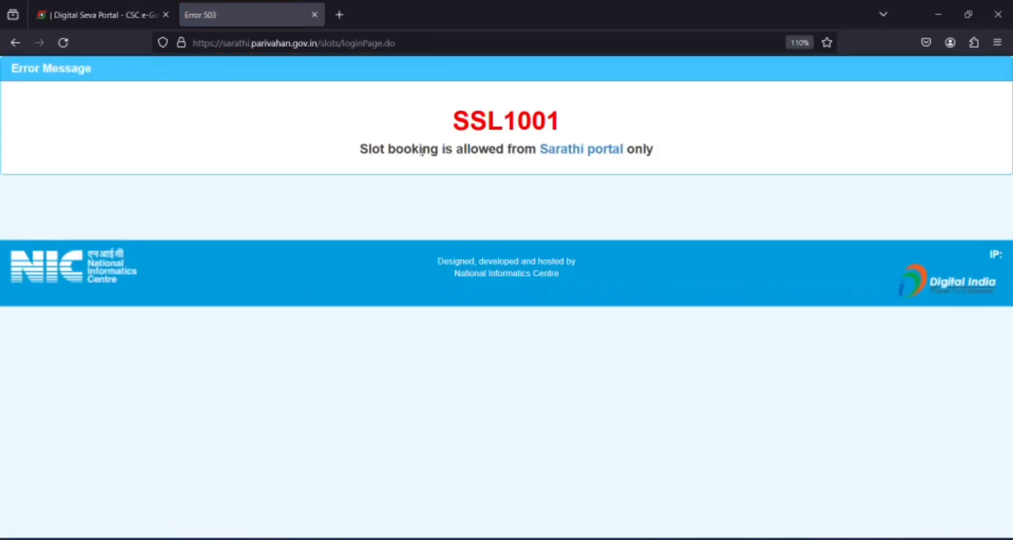
{"action": "left_click", "coordinate": [12, 48]}
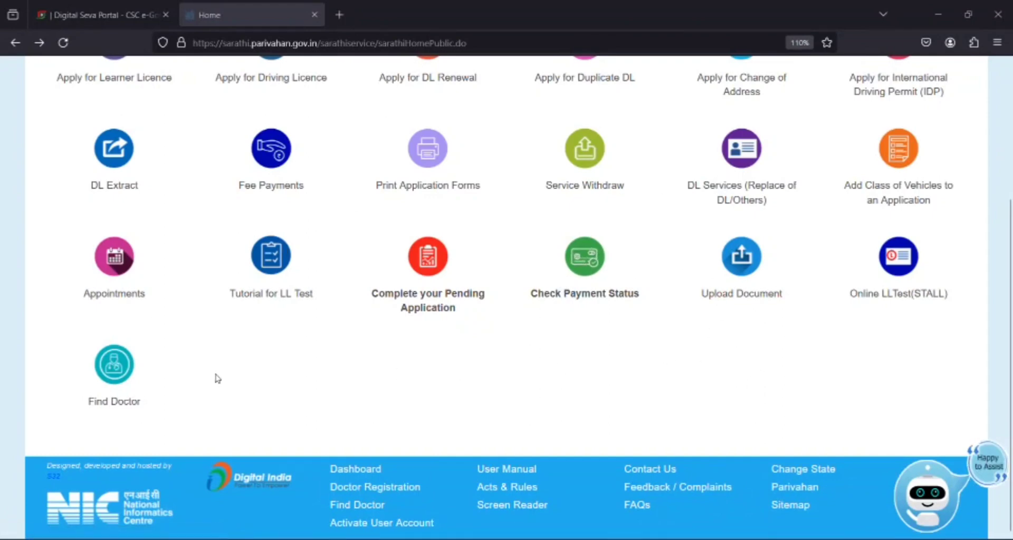
Open the Fee Payments service and proceed past the online payment instructions to the LL / DL application fee form.
{"action": "scroll", "coordinate": [218, 373], "scroll_direction": "up", "scroll_amount": 1}
{"action": "left_click", "coordinate": [272, 223]}
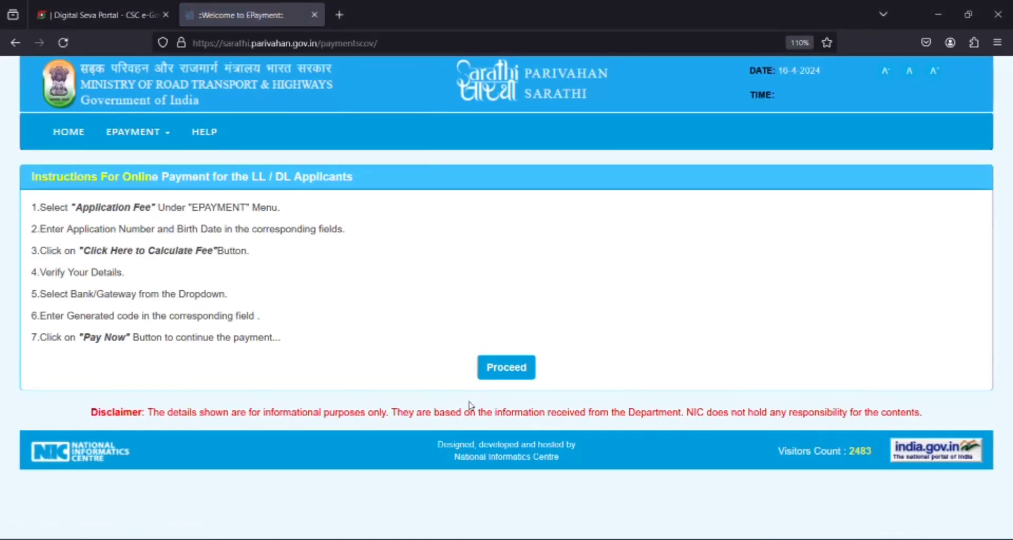
{"action": "left_click", "coordinate": [507, 367]}
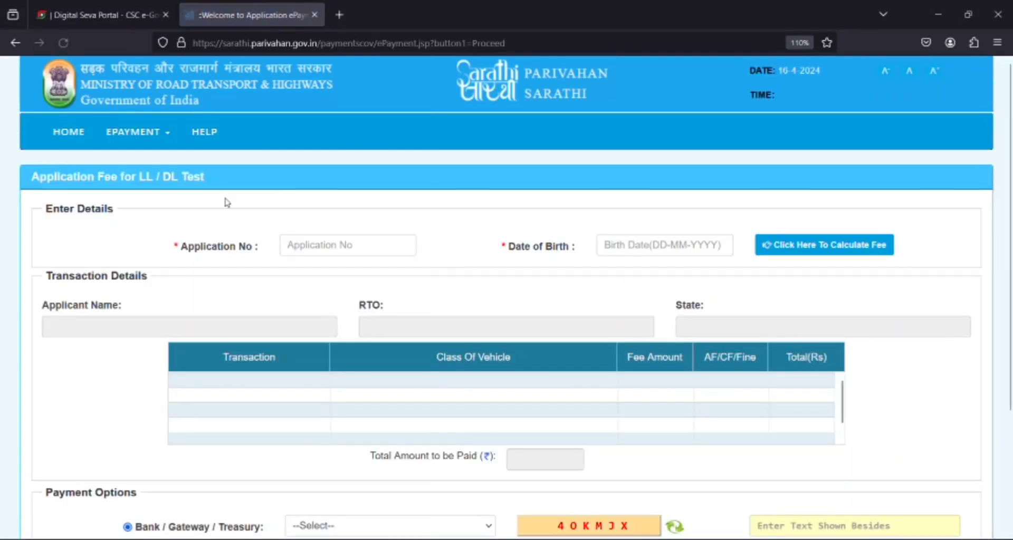
Examine the application fee form's applicant details, transaction table, total amount field and bank or gateway payment options.
{"action": "scroll", "coordinate": [813, 264], "scroll_direction": "down", "scroll_amount": 3}
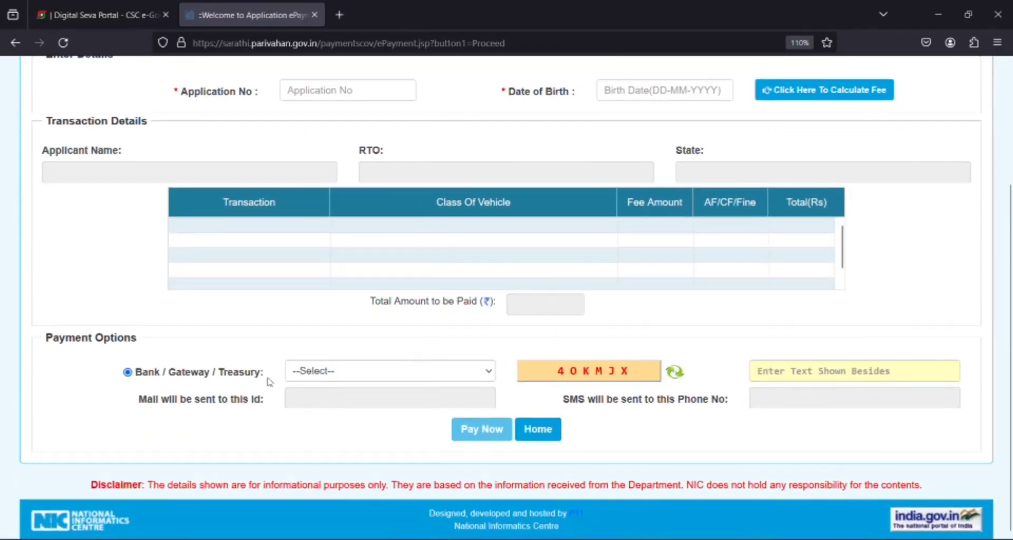
{"action": "left_click", "coordinate": [387, 376]}
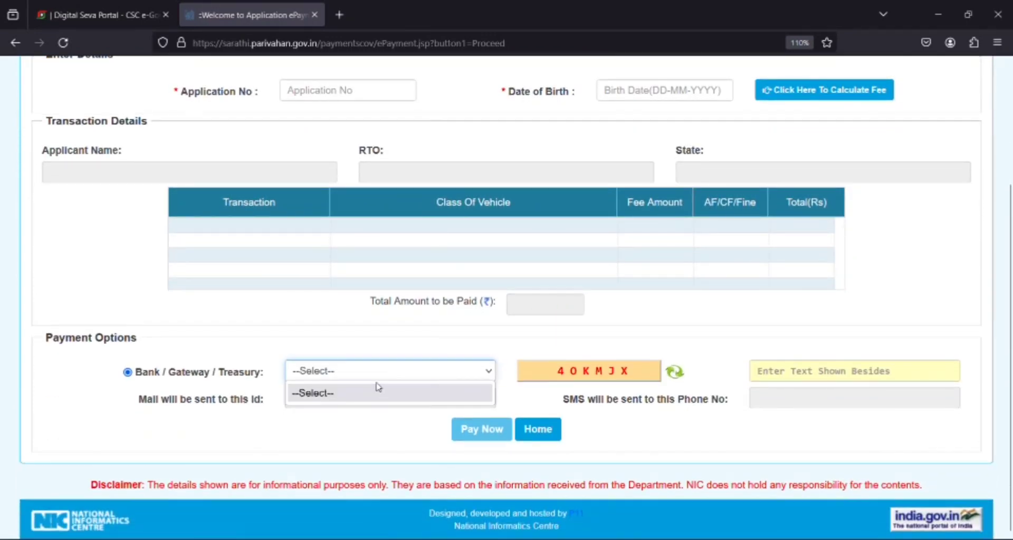
{"action": "left_click", "coordinate": [397, 370]}
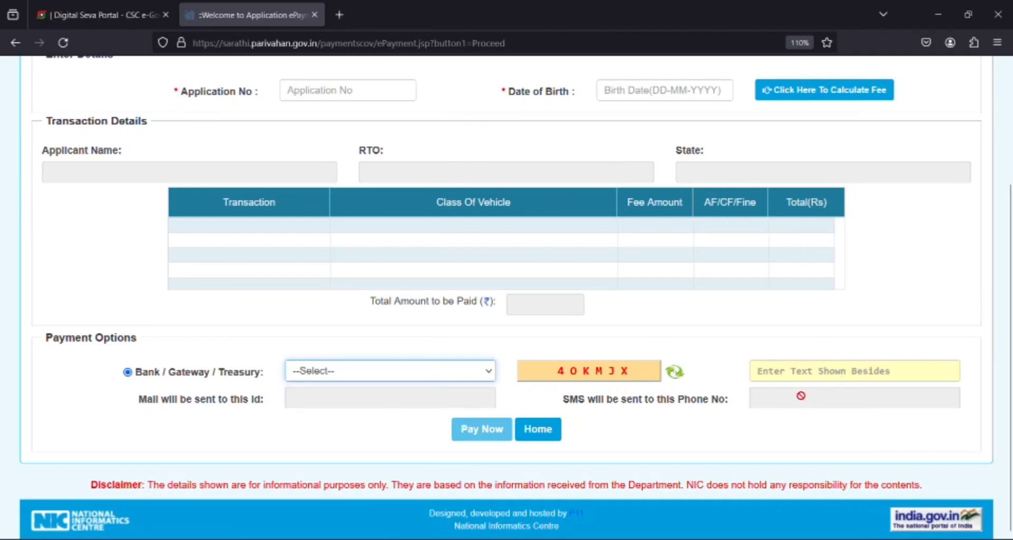
{"action": "scroll", "coordinate": [417, 442], "scroll_direction": "up", "scroll_amount": 3}
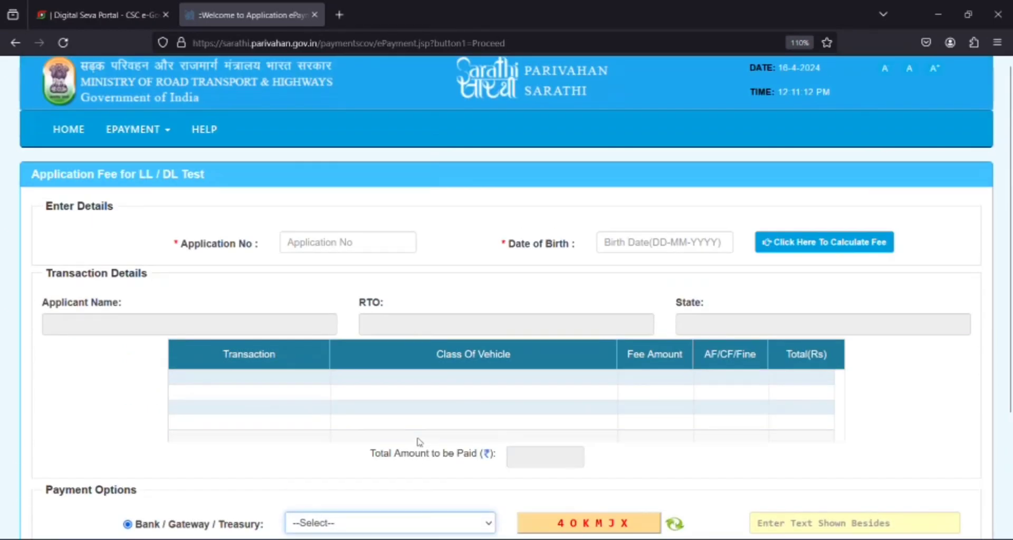
{"action": "scroll", "coordinate": [419, 442], "scroll_direction": "down", "scroll_amount": 2}
{"action": "scroll", "coordinate": [418, 442], "scroll_direction": "down", "scroll_amount": 2}
{"action": "scroll", "coordinate": [418, 442], "scroll_direction": "up", "scroll_amount": 5}
{"action": "scroll", "coordinate": [440, 338], "scroll_direction": "down", "scroll_amount": 2}
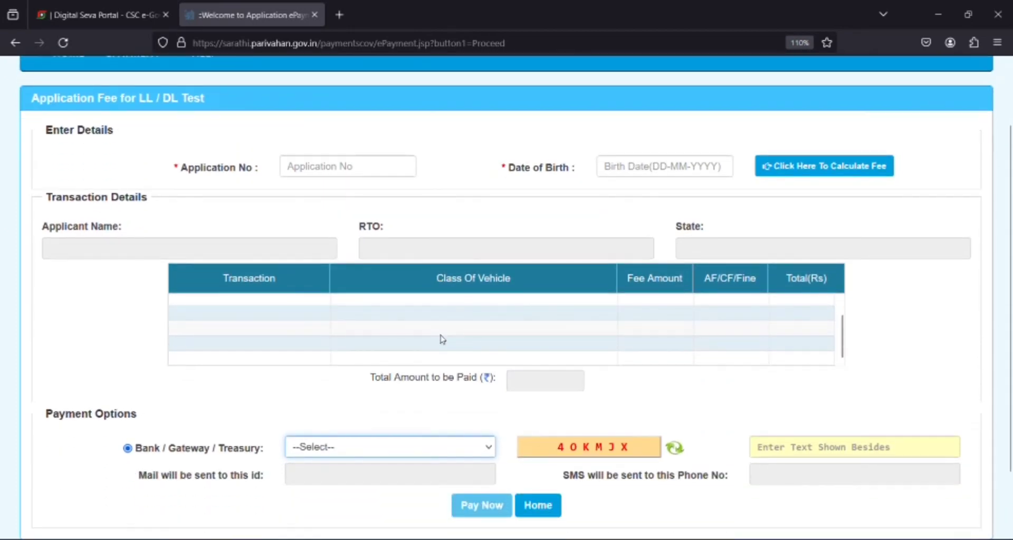